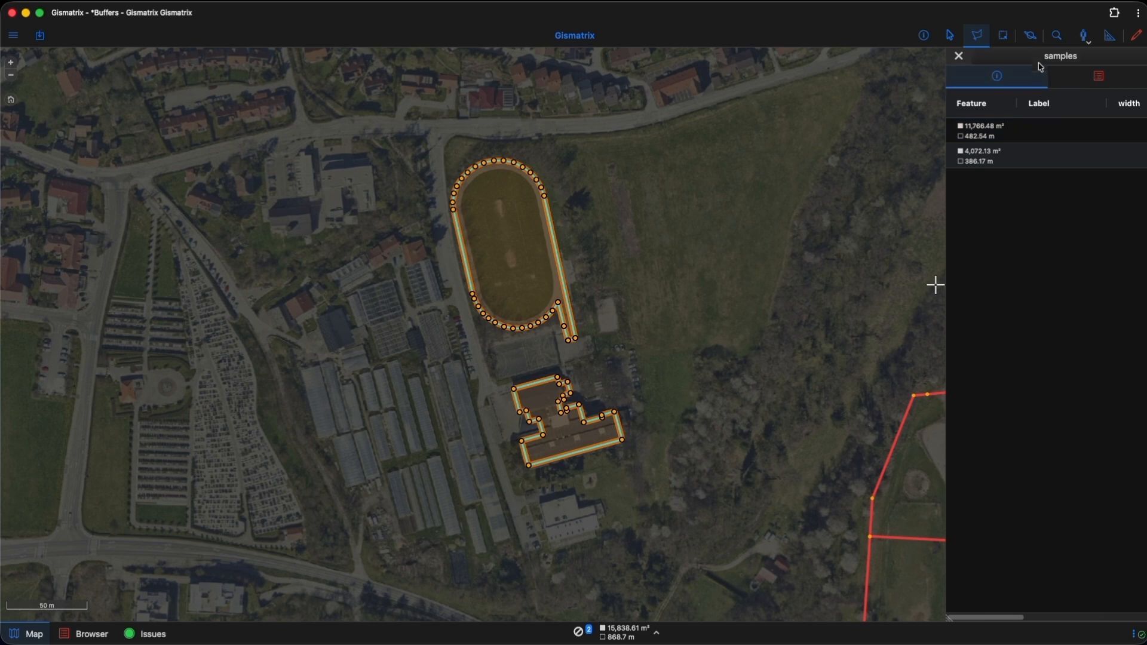
Step: Create separate 10-meter buffers for the two selected features in the samples layer, mapping the width column to a fixed value of 15
click(1031, 37)
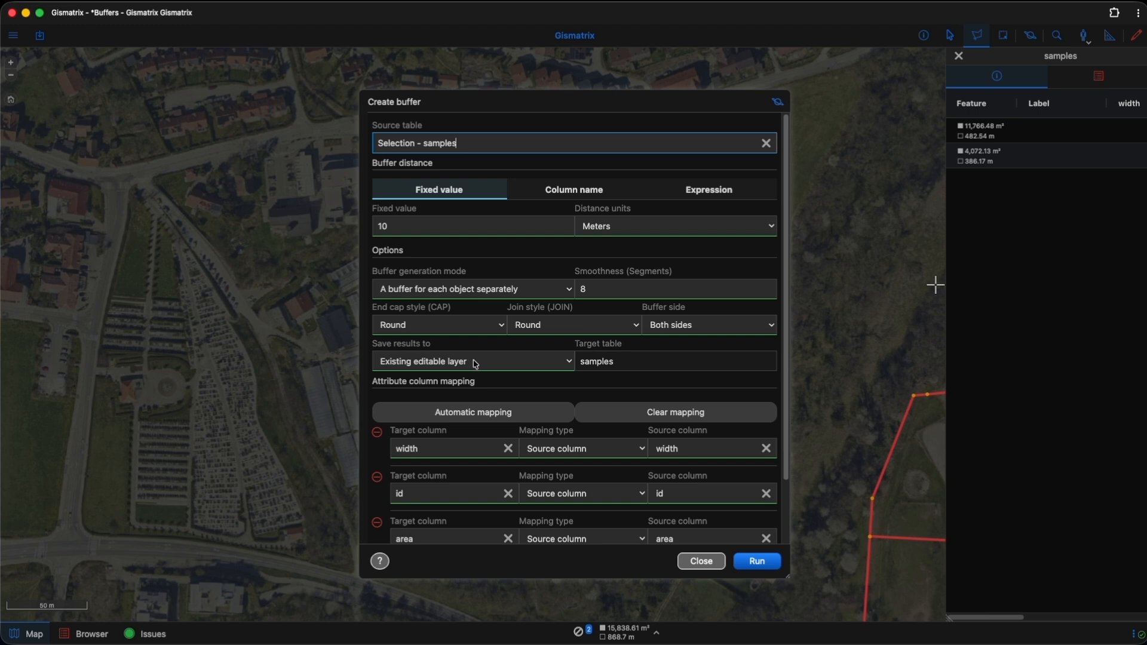
double_click(587, 361)
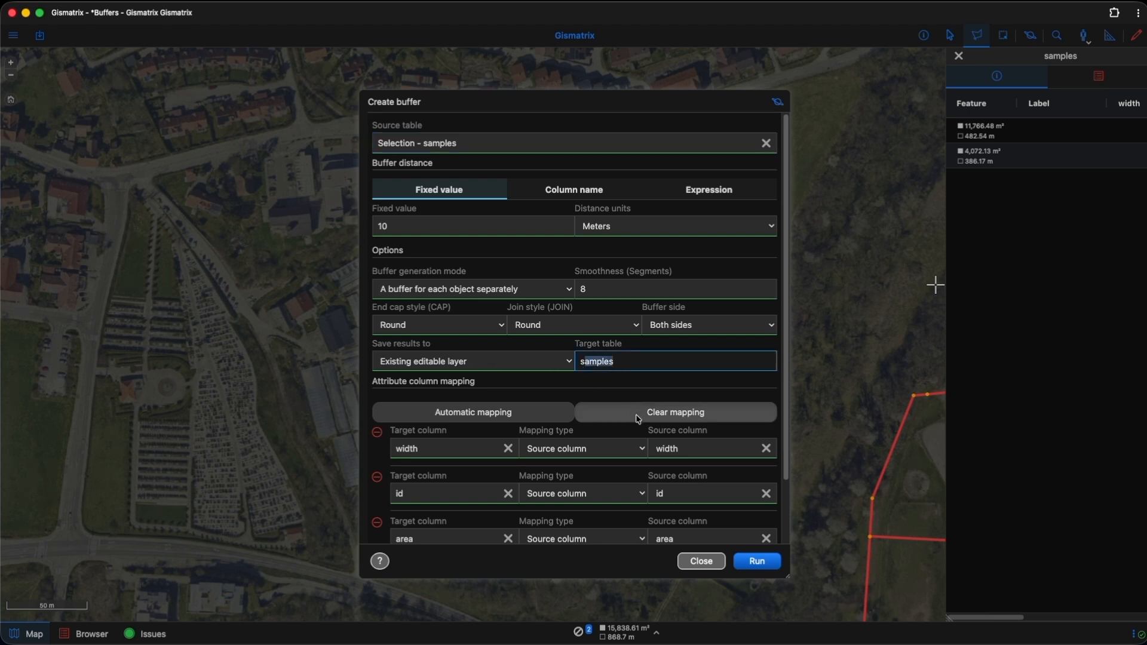
scroll(639, 421, down, 2)
scroll(556, 425, down, 5)
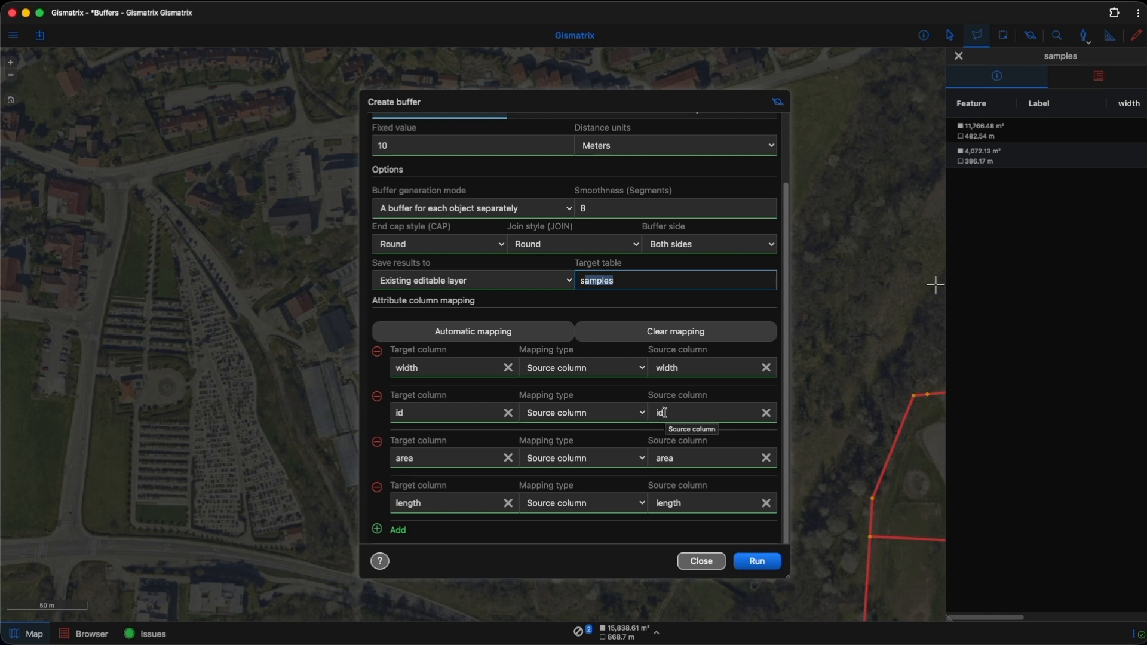
click(602, 372)
click(603, 380)
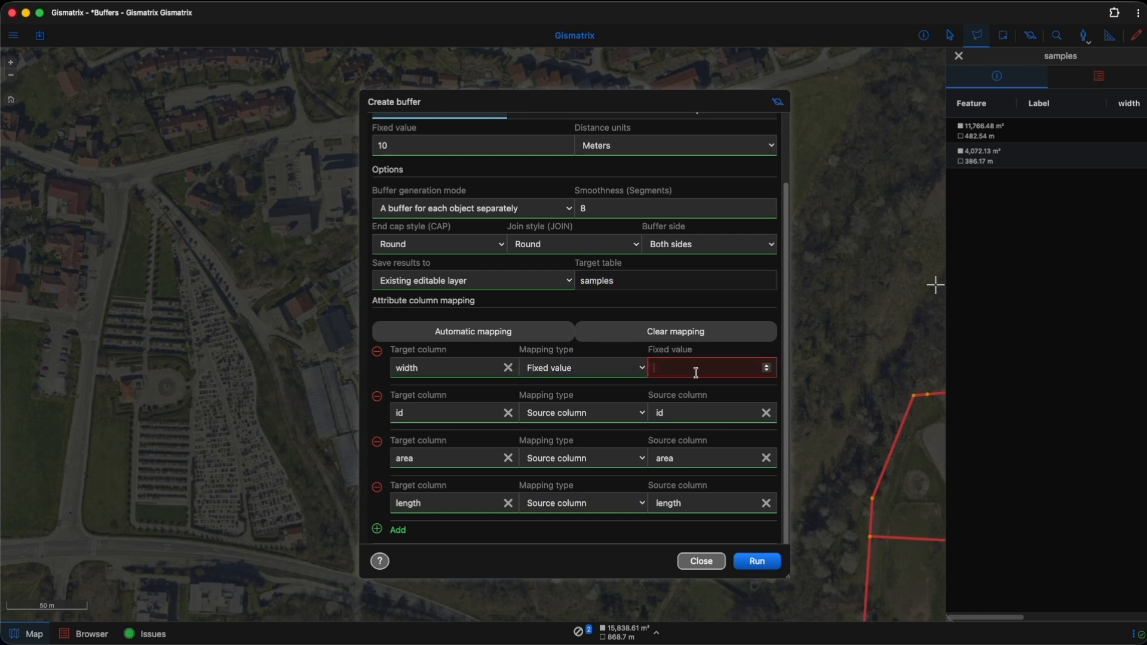
text(15)
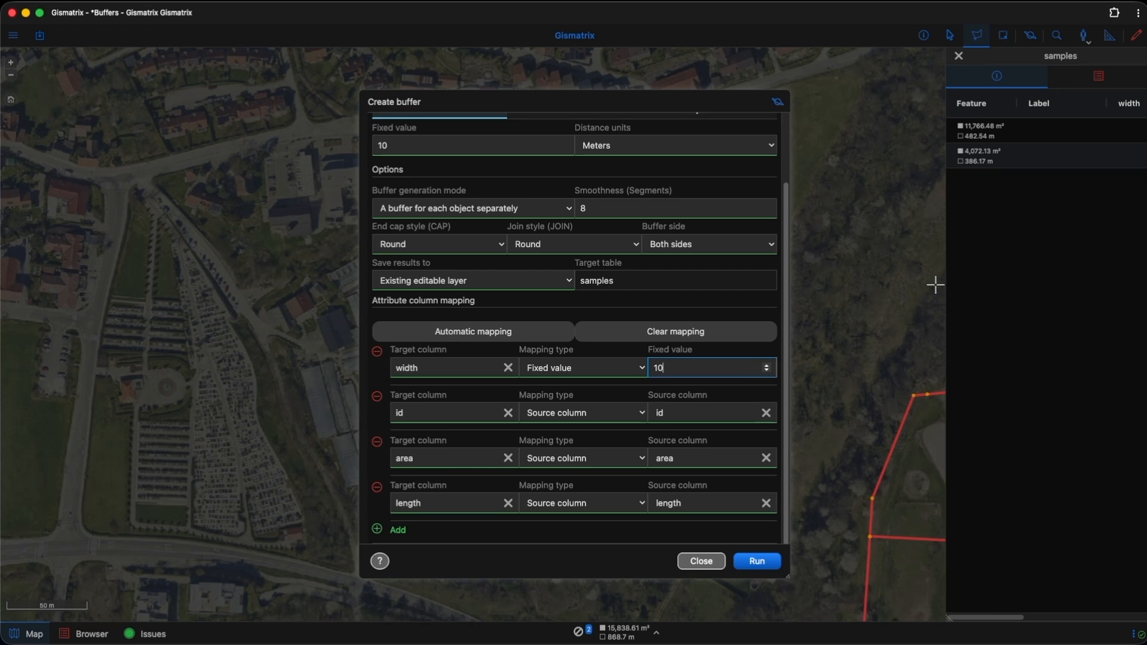
scroll(731, 318, up, 3)
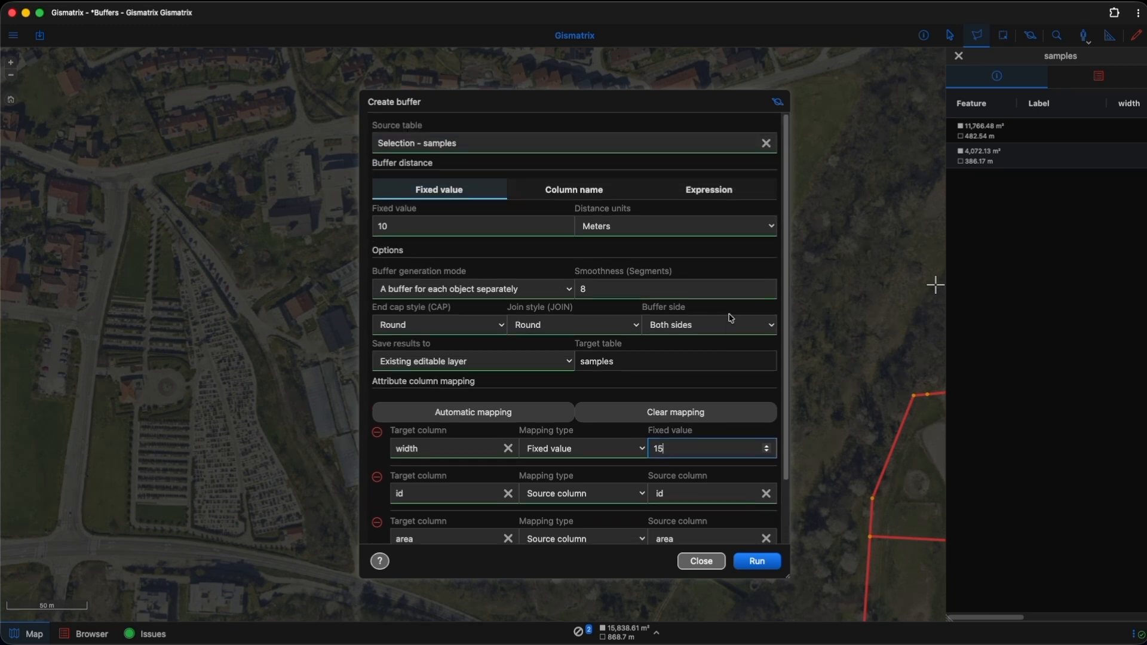
click(756, 561)
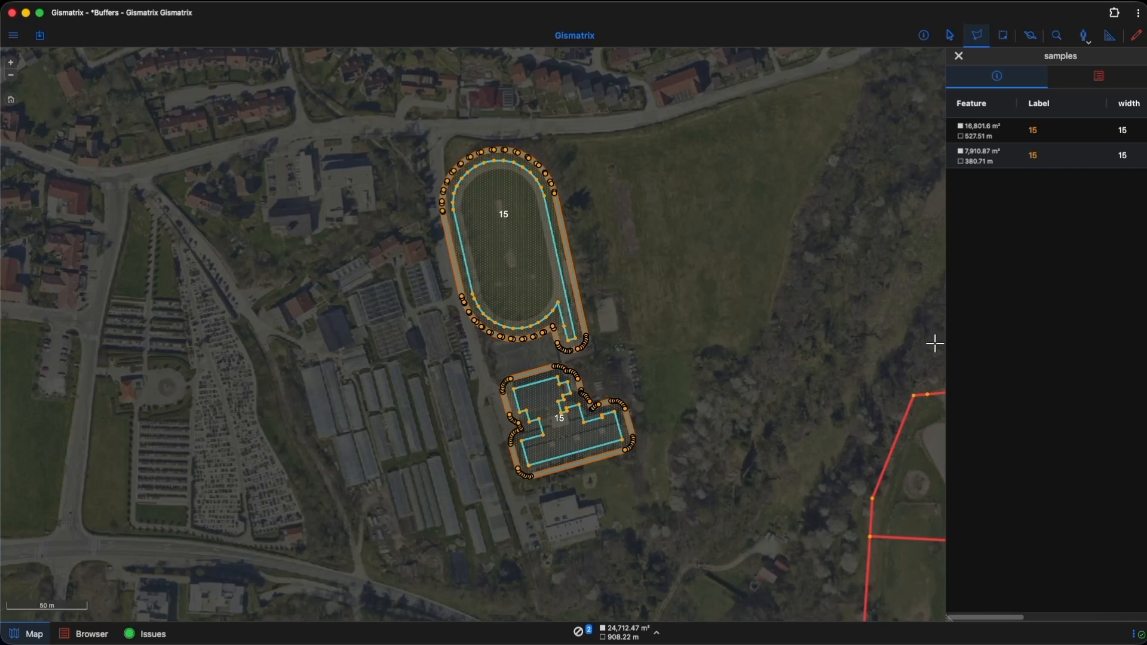
Step: Turn on editing for the samples layer and undo the buffer creation
click(1140, 36)
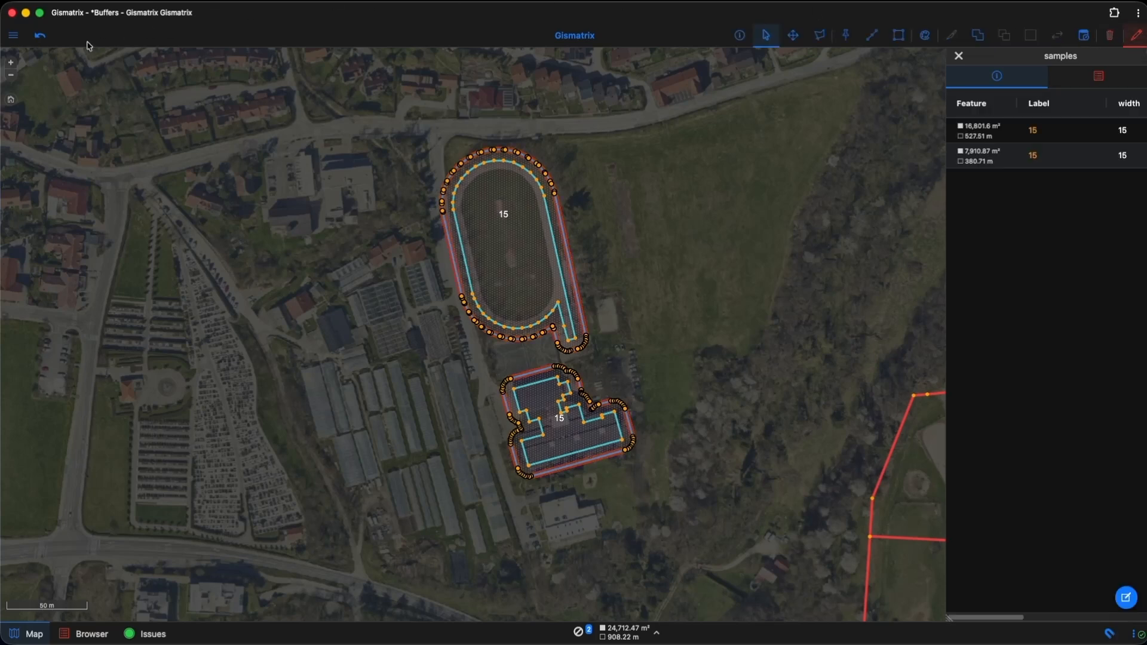
click(39, 39)
Step: Select the large red oval and the two red polygons beside it in the samples layer, and turn off editing
scroll(341, 259, down, 4)
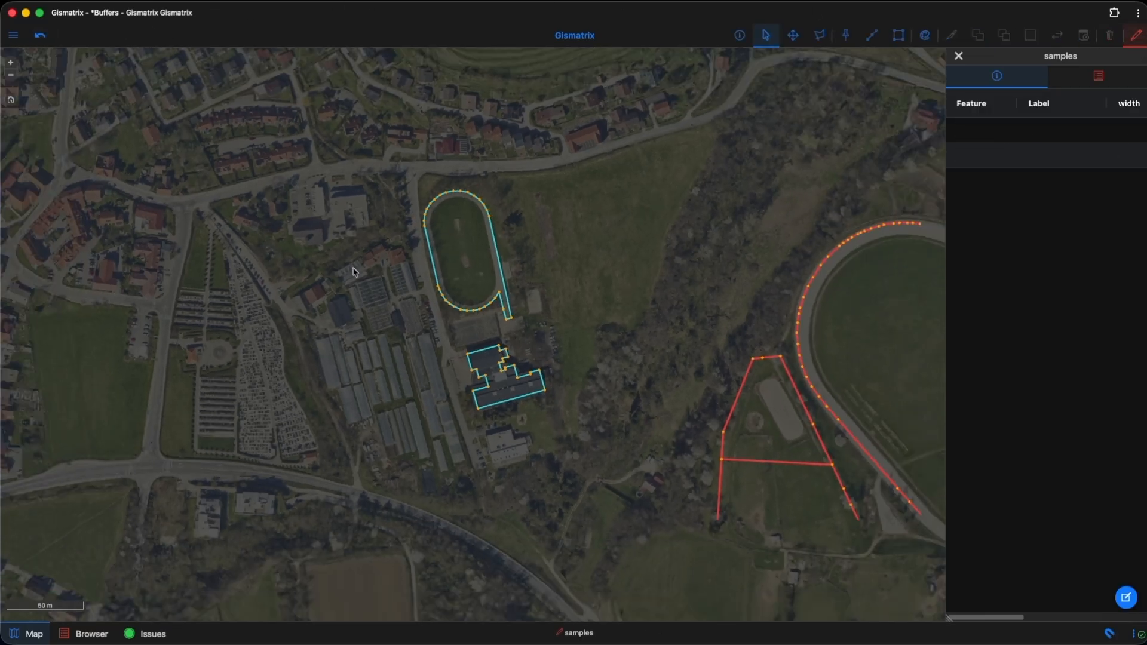
drag(555, 247, 373, 241)
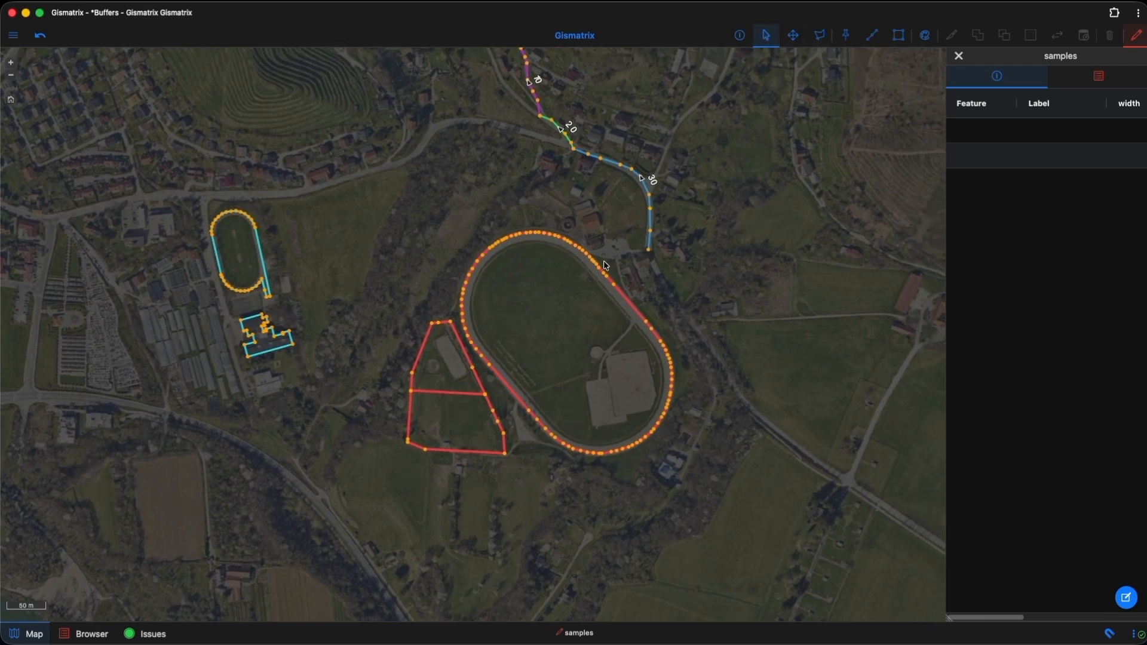
click(563, 348)
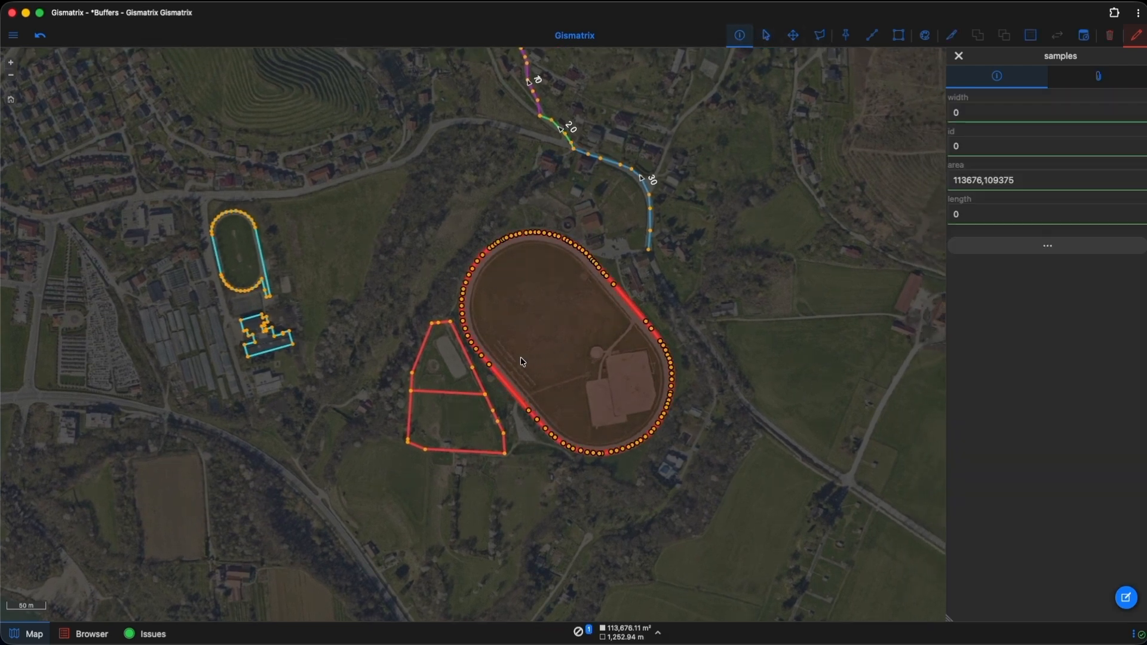
click(446, 367)
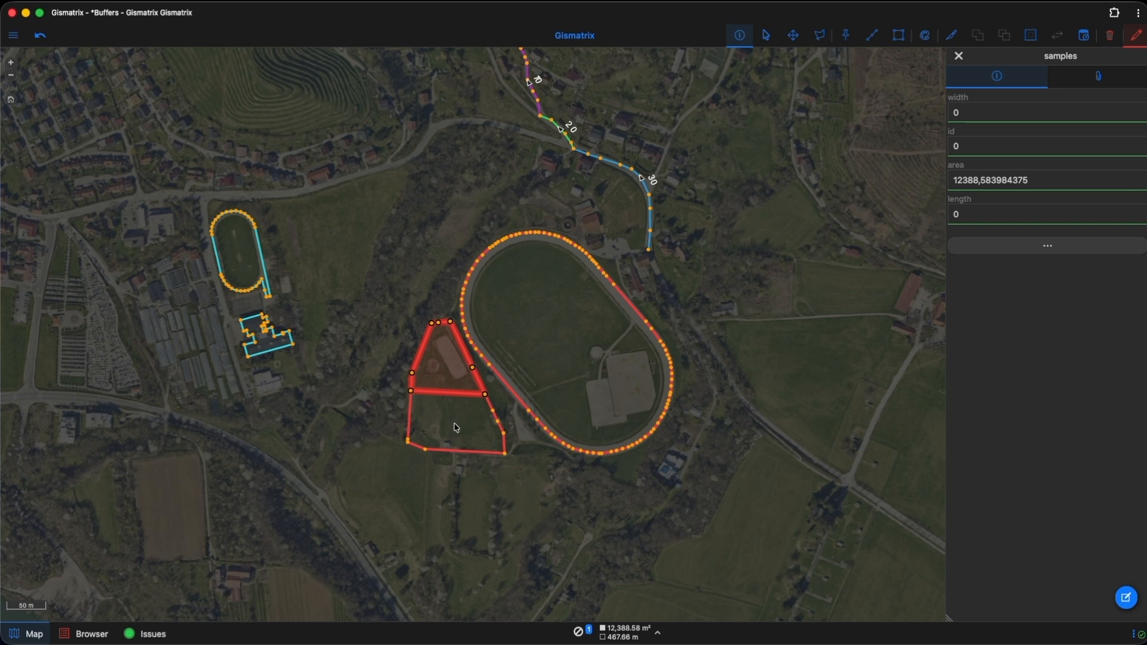
click(766, 35)
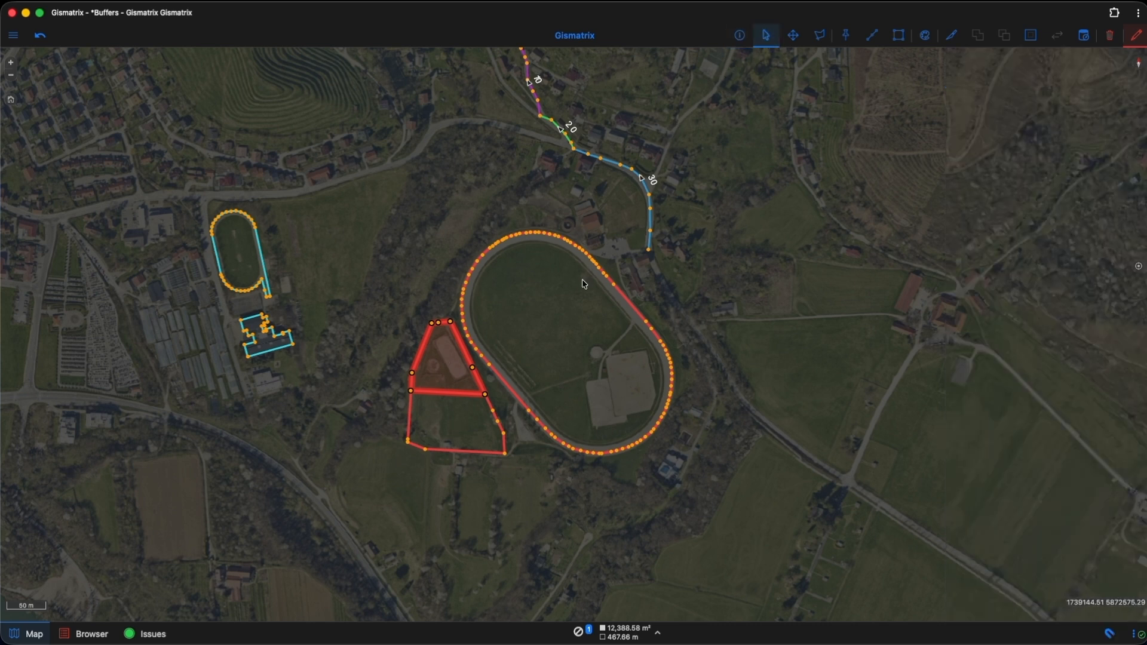
shift+click(570, 293)
shift+click(470, 411)
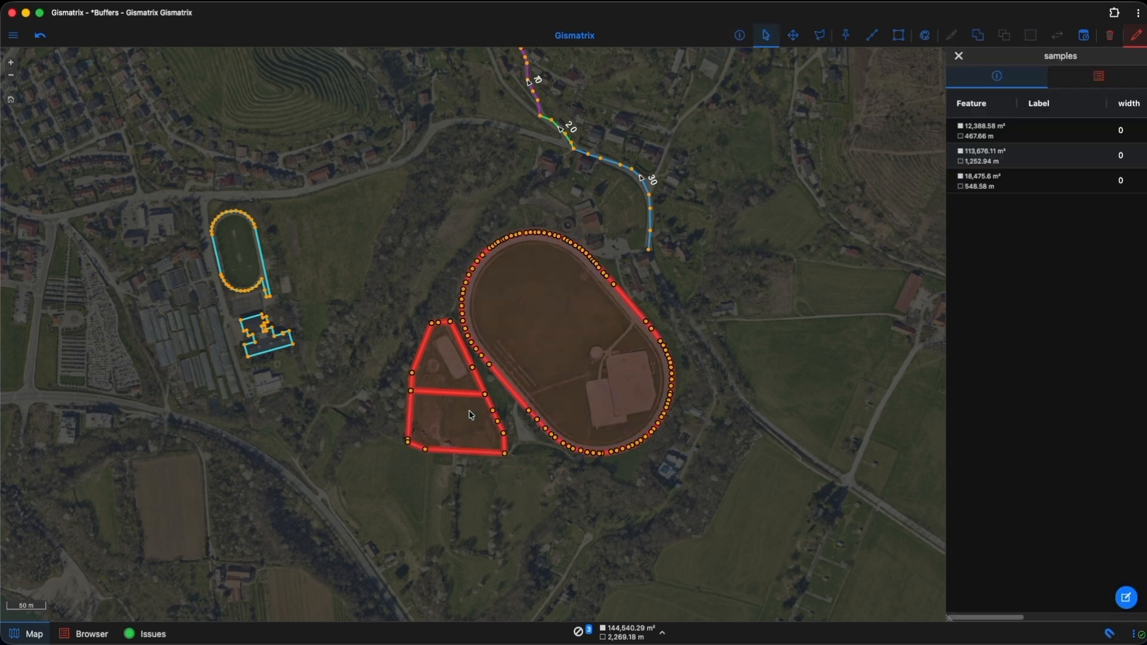
click(1130, 44)
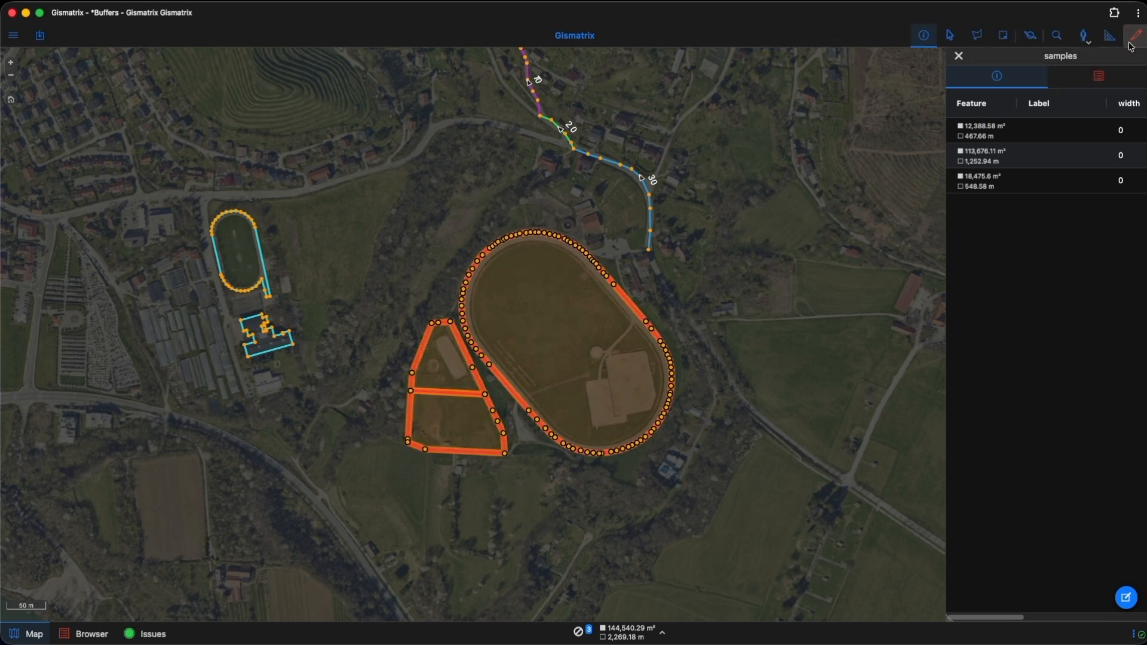
Step: Set up one combined buffer for all selected objects, saving the results to a new table named buffer_test1
click(1031, 37)
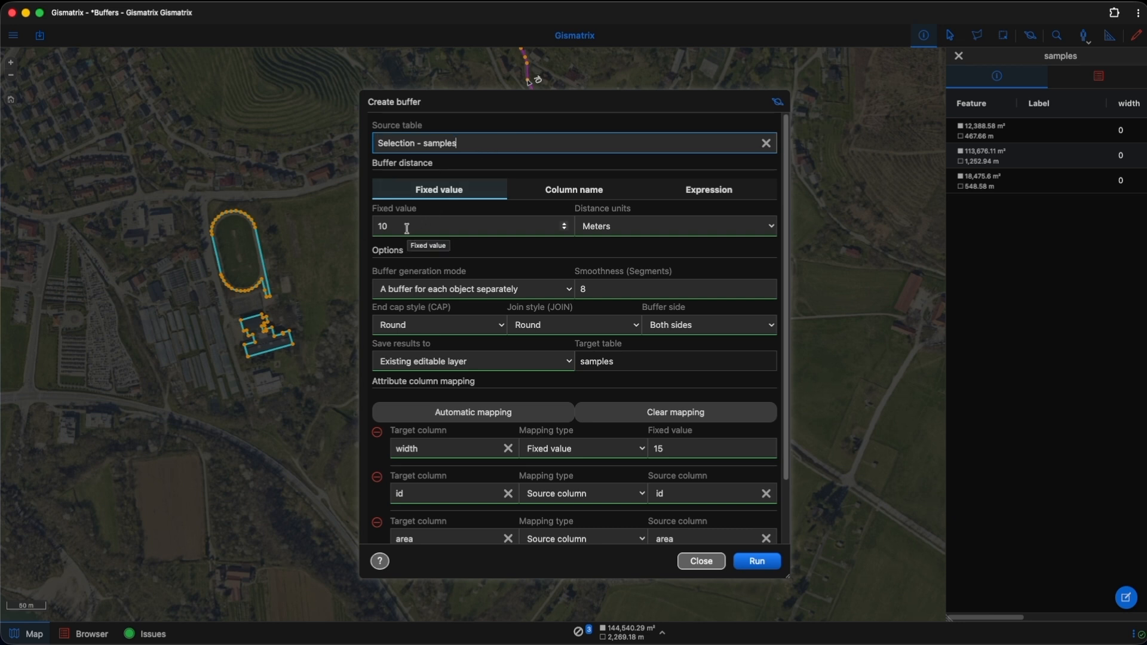
click(434, 289)
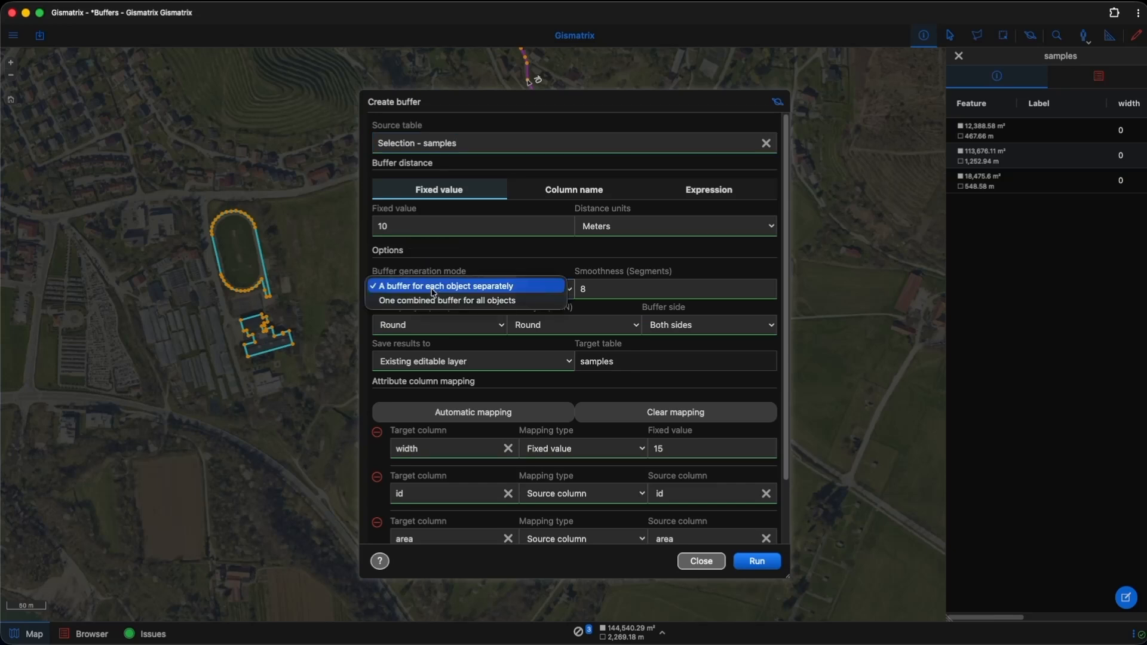
click(442, 301)
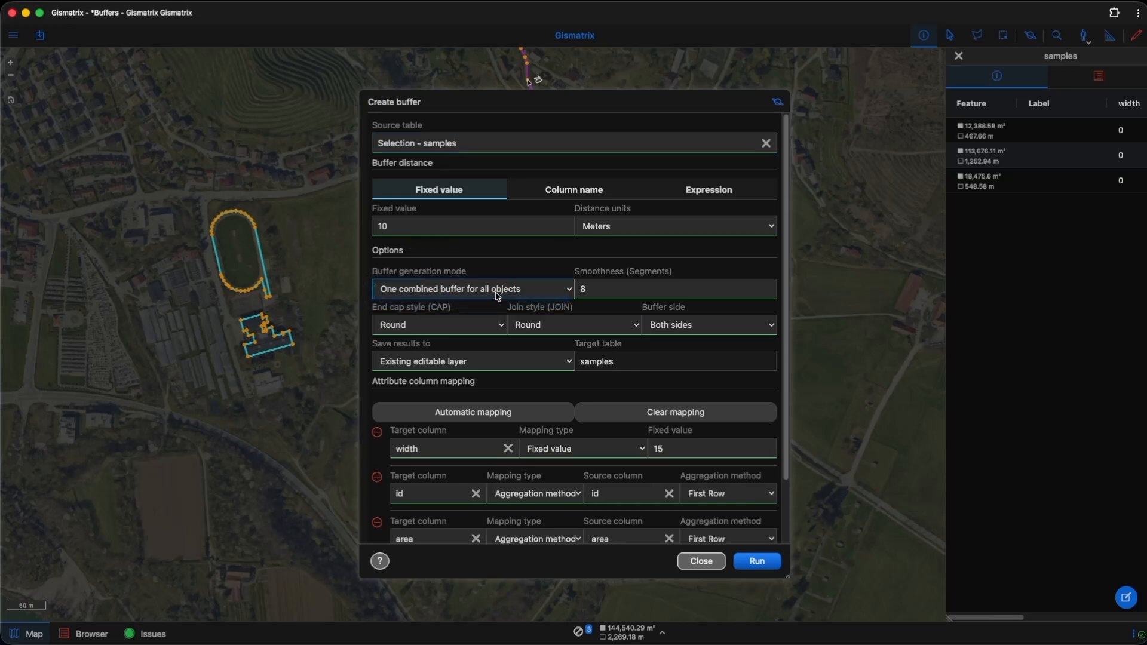
click(489, 362)
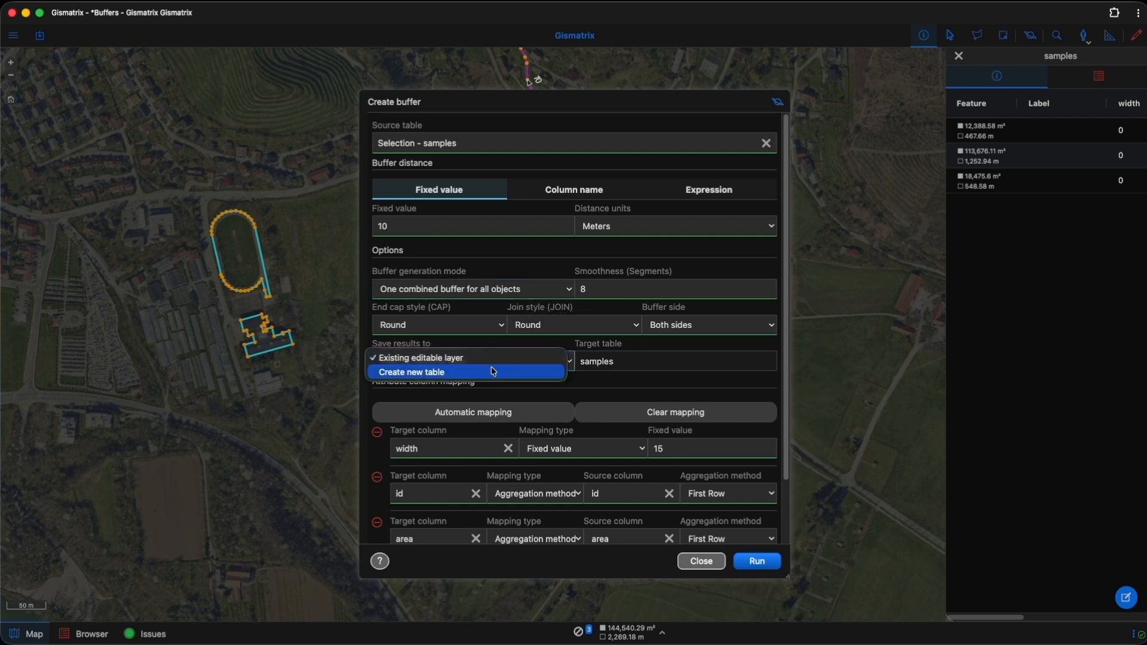
click(496, 373)
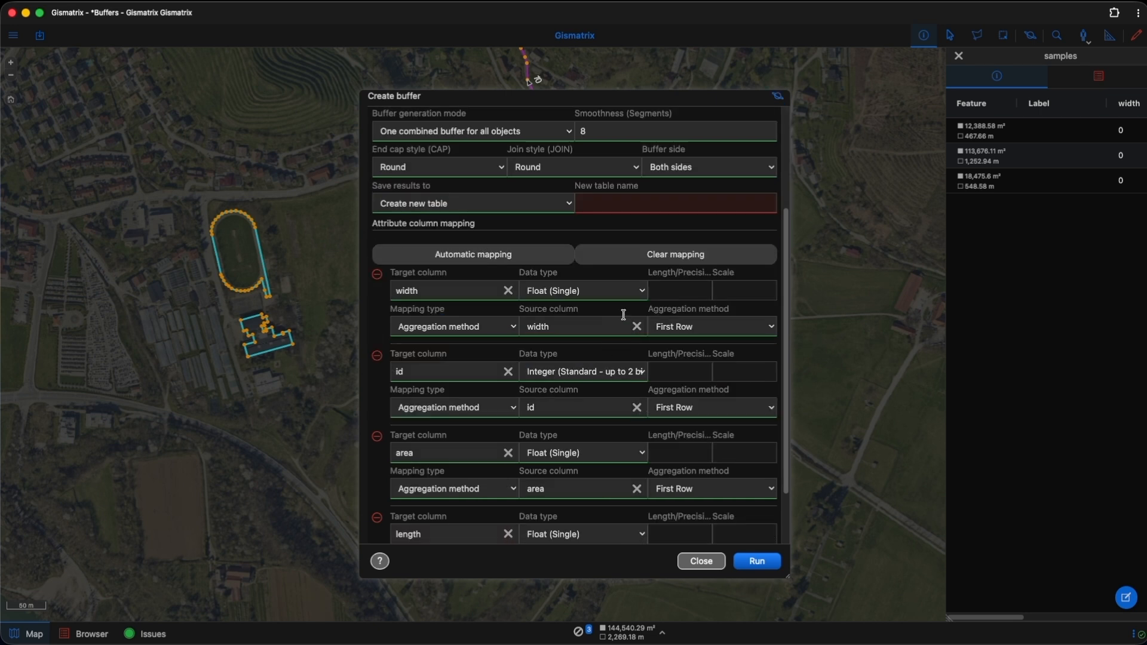
scroll(623, 315, up, 5)
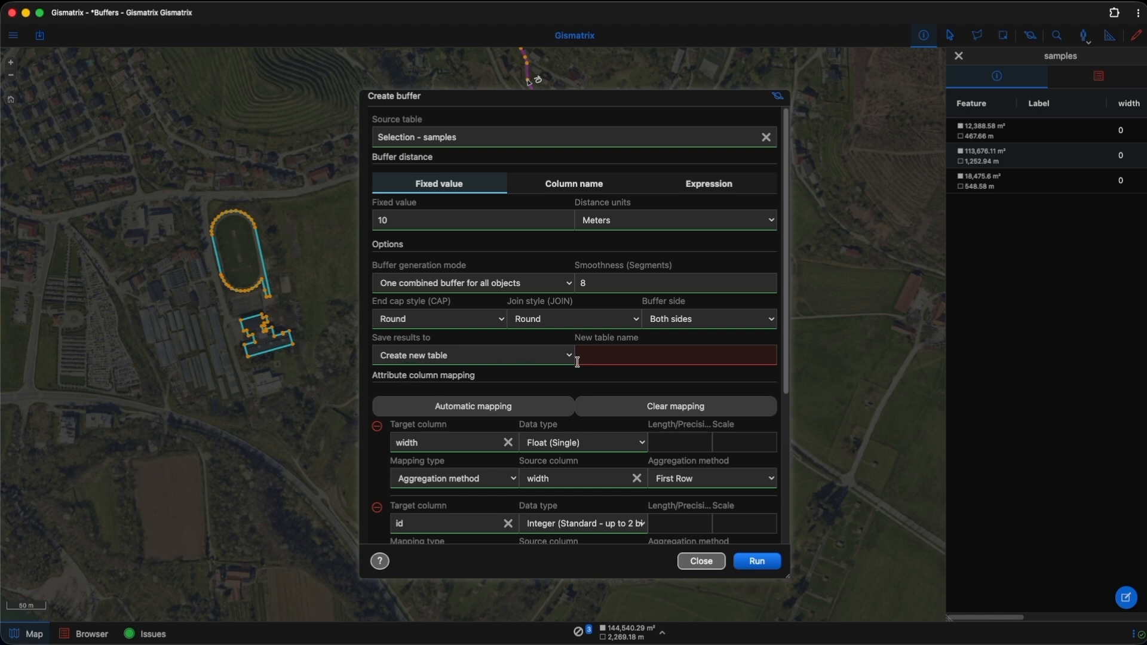
click(597, 358)
text(buffer_test1)
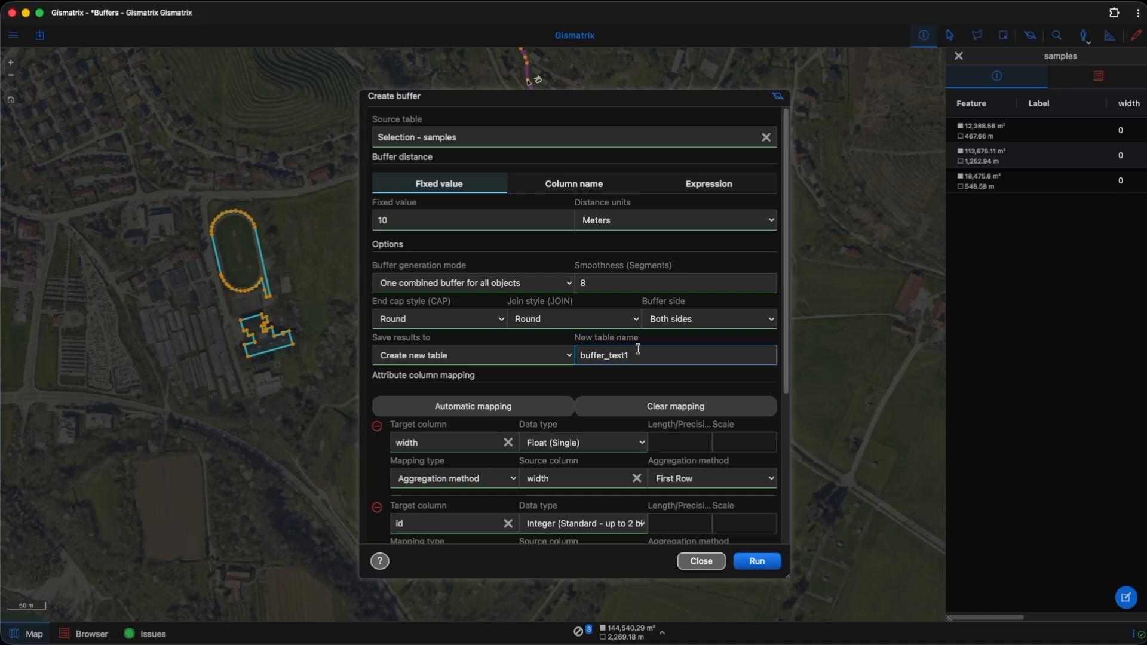
Step: Aggregate the area column with Sum (SUM) in the attribute mapping and run the buffer creation
scroll(642, 349, down, 5)
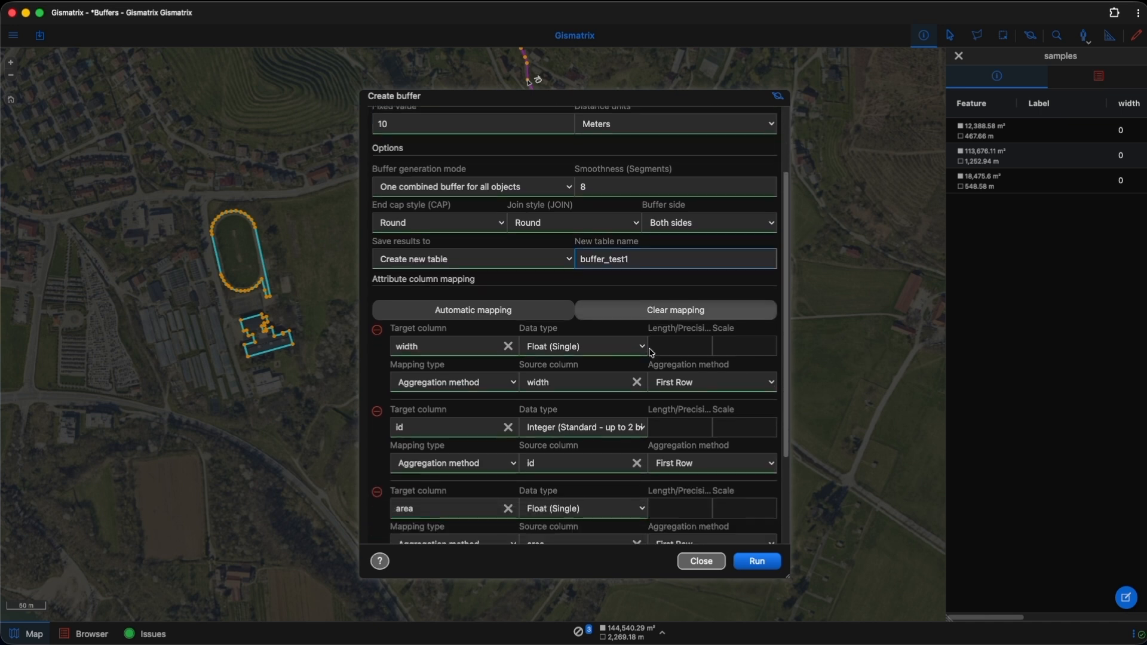
scroll(651, 353, down, 4)
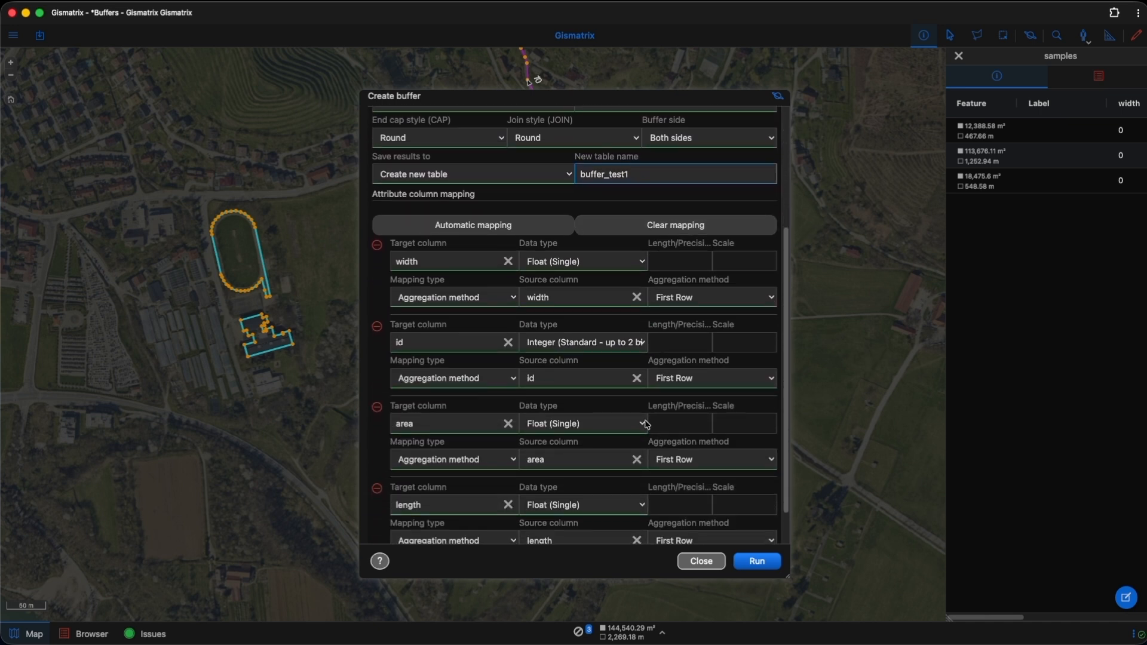
click(512, 460)
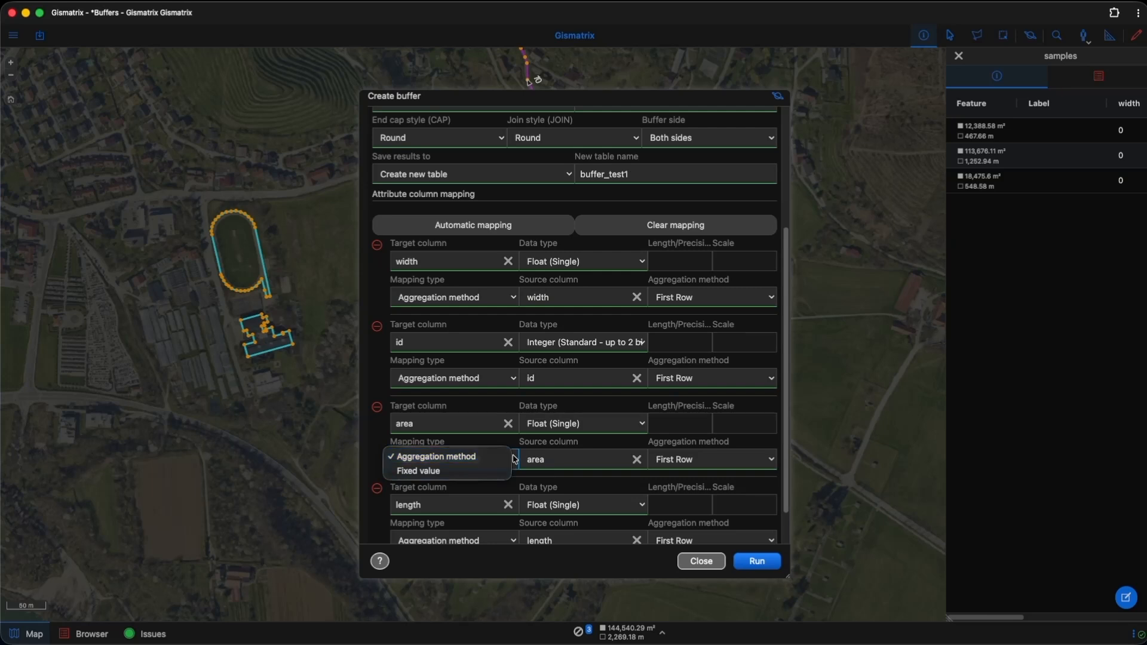
click(517, 461)
click(690, 465)
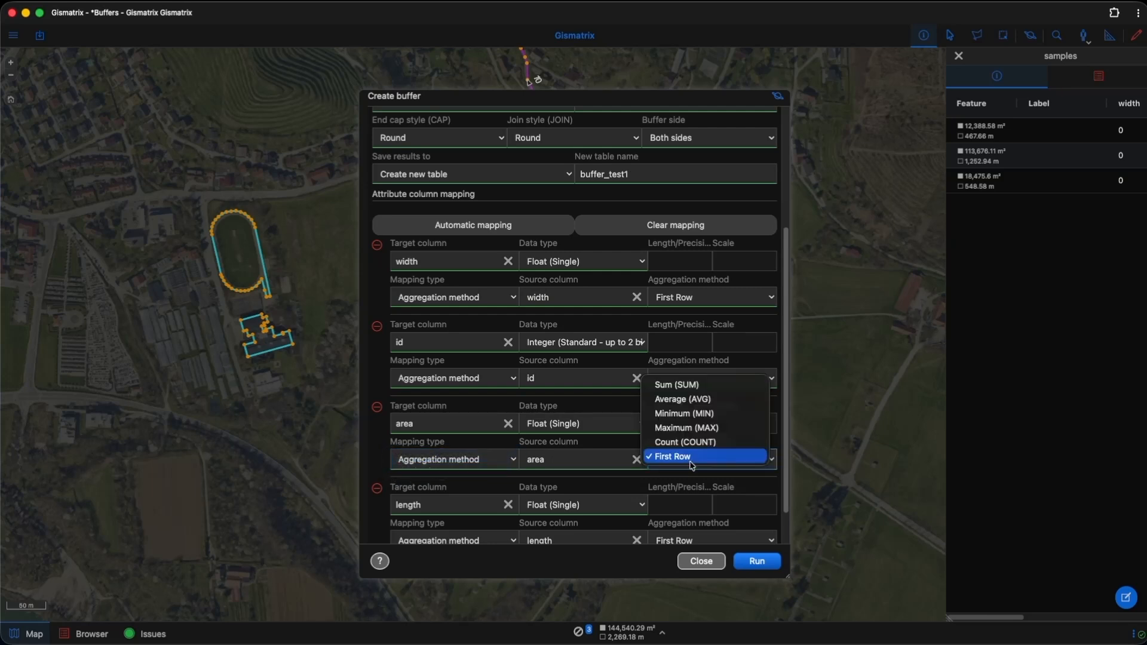
click(695, 386)
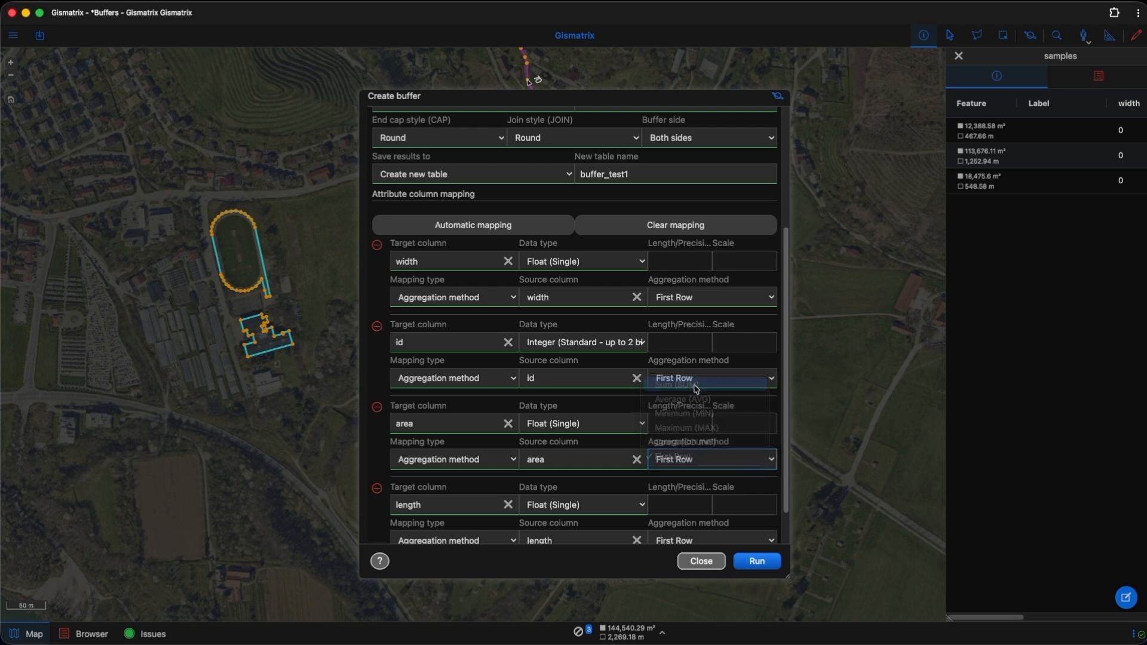
scroll(693, 394, down, 2)
scroll(693, 397, down, 1)
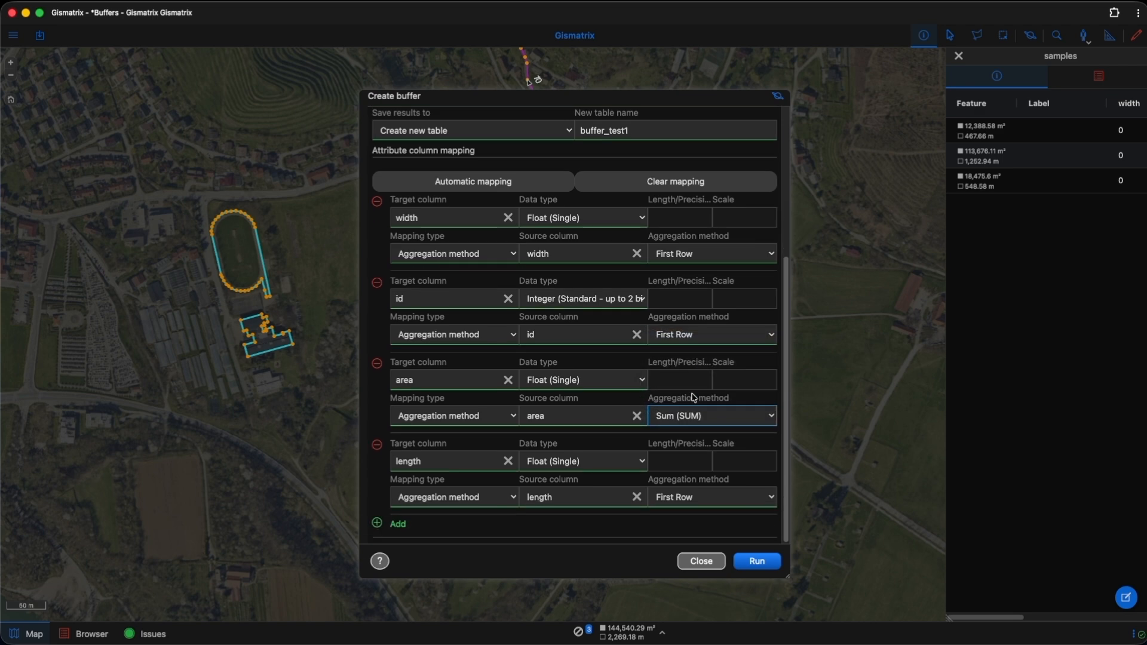
scroll(694, 397, up, 10)
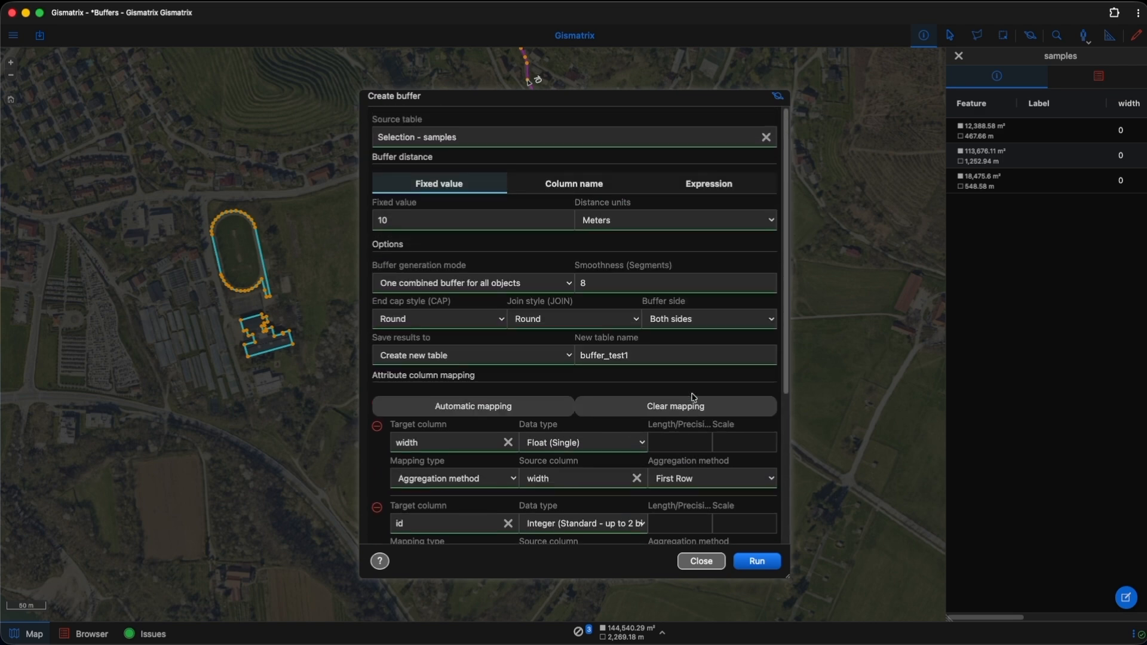
click(757, 562)
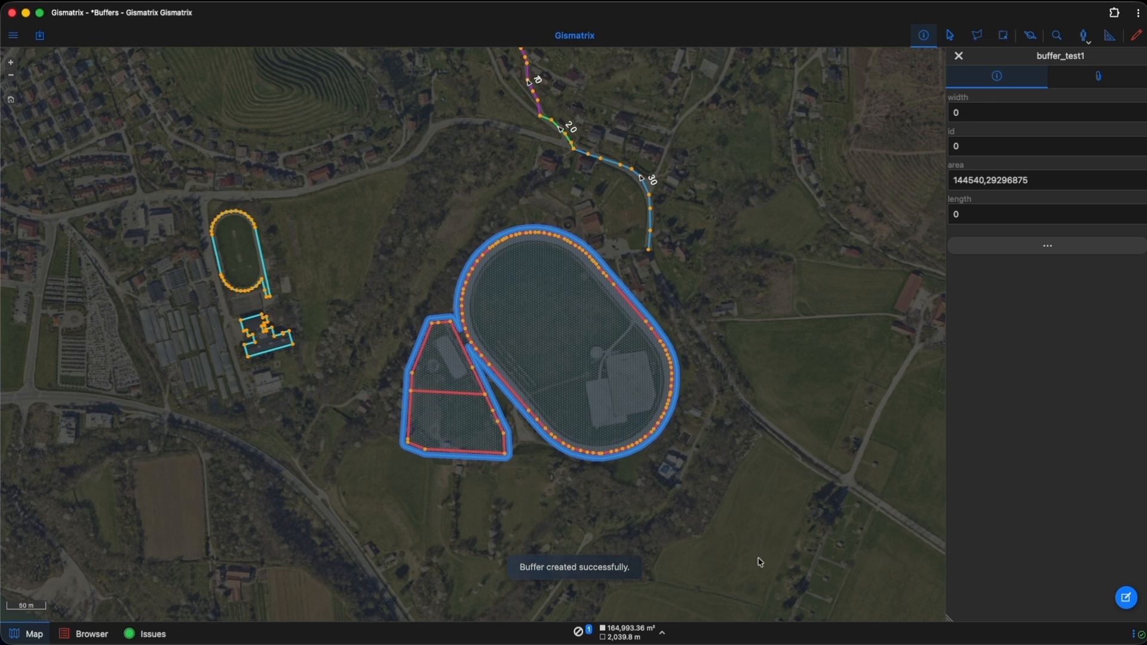
Step: Hide the buffer_test1 layer on the map
click(13, 43)
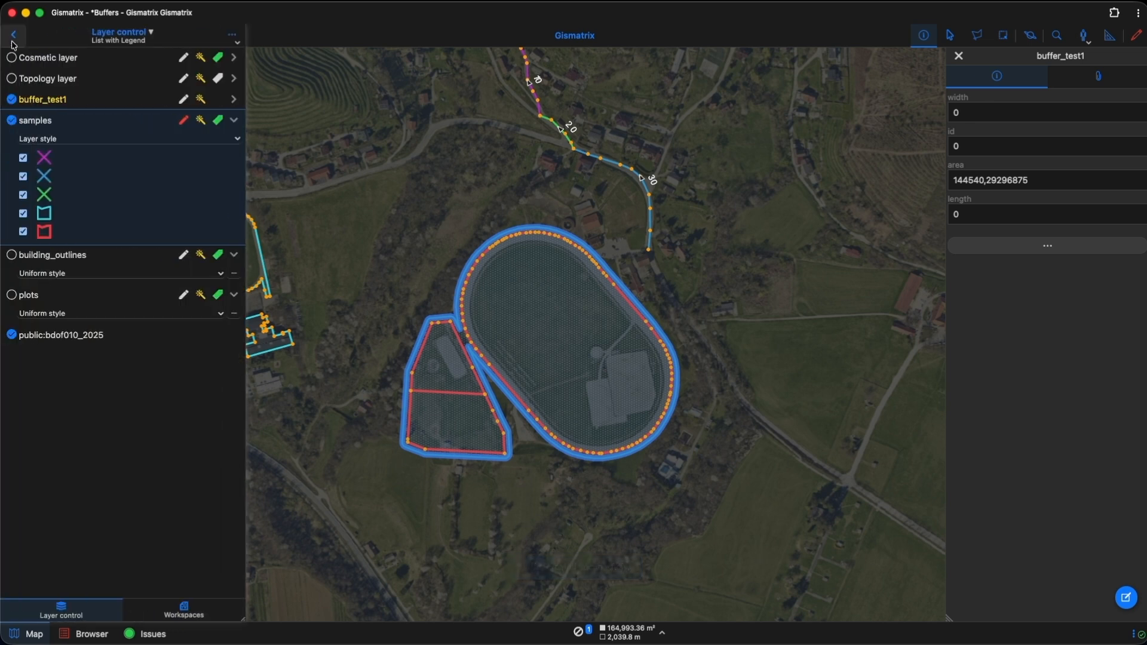
click(12, 101)
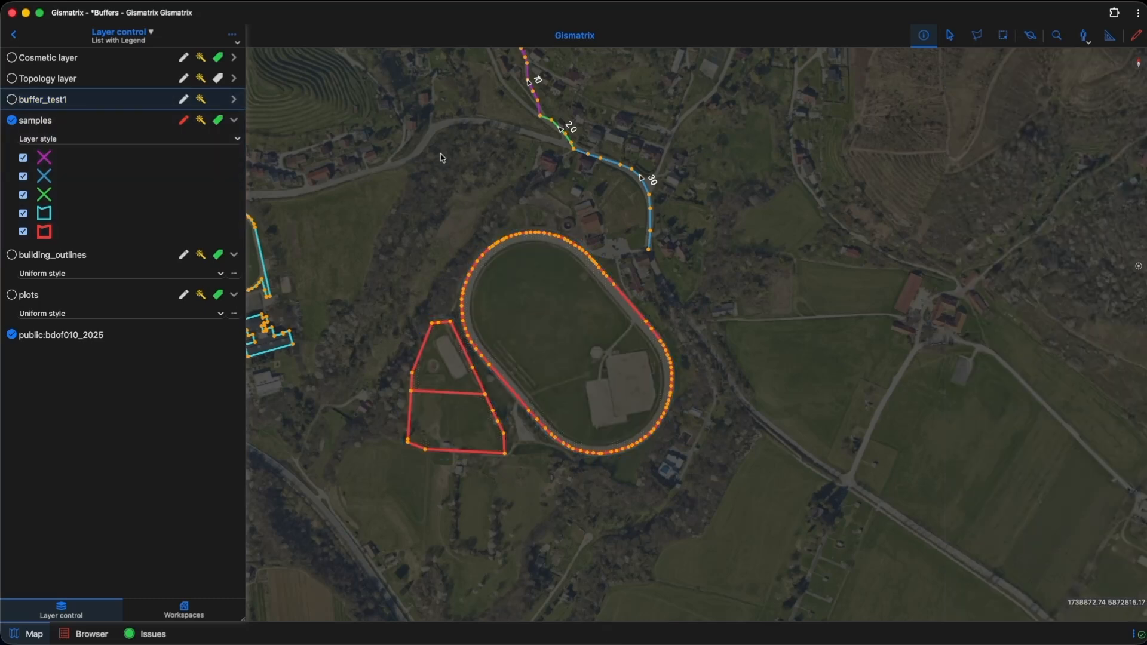
Step: Select the three connected road lines labelled 10, 20 and 30 by enclosing them in a selection polygon
drag(430, 158, 483, 327)
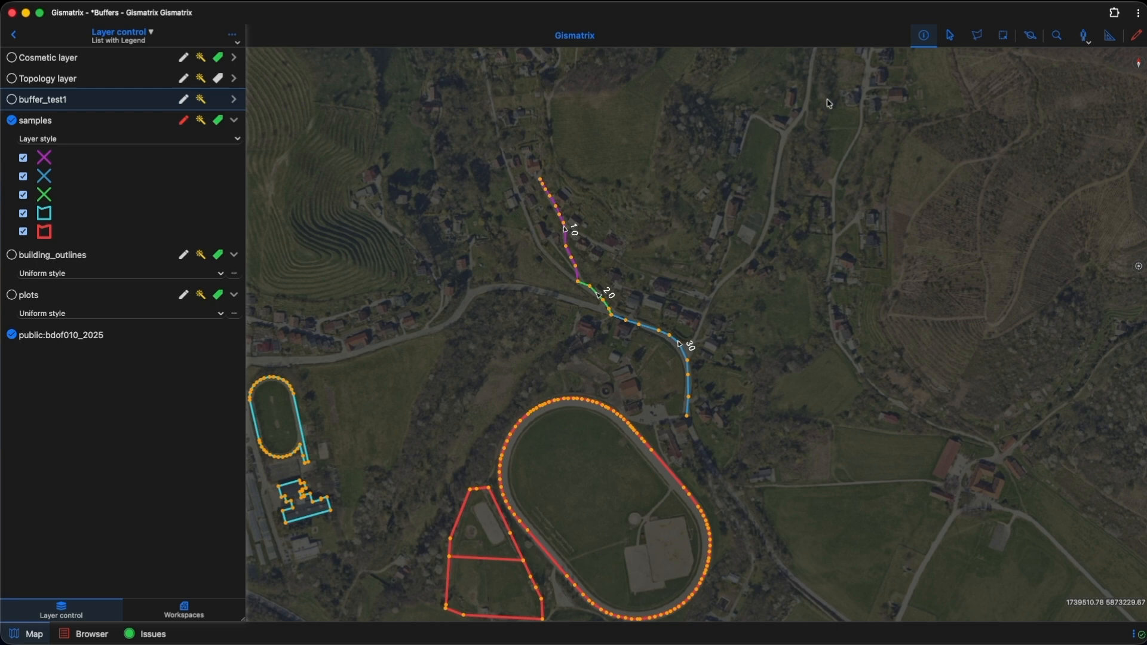
click(979, 40)
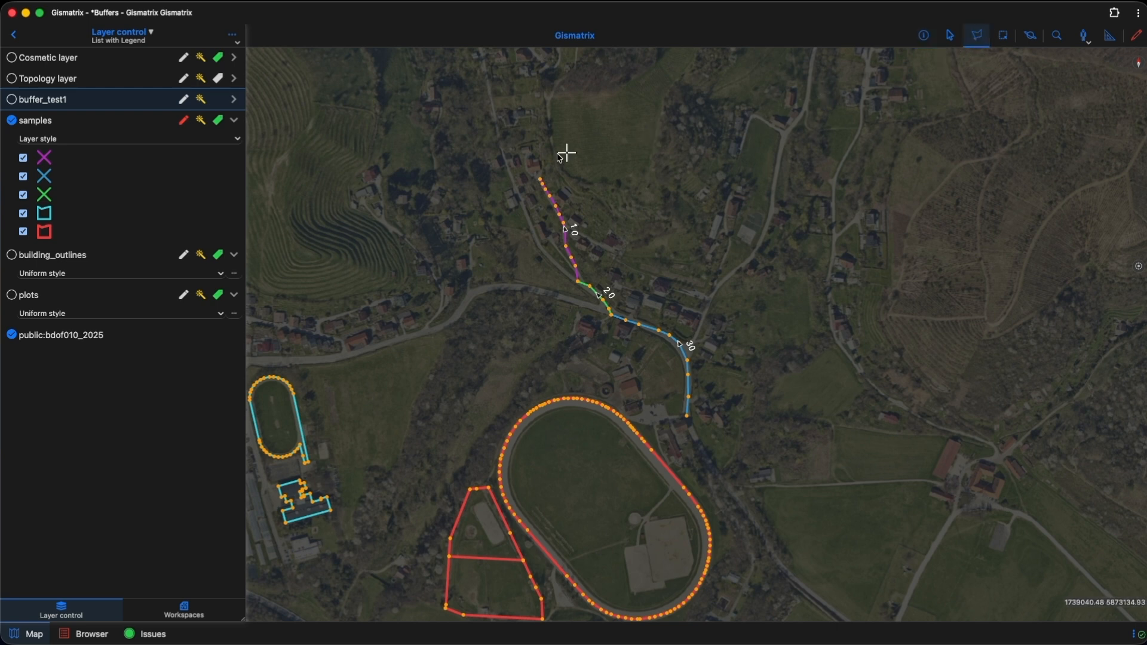
click(504, 152)
click(507, 302)
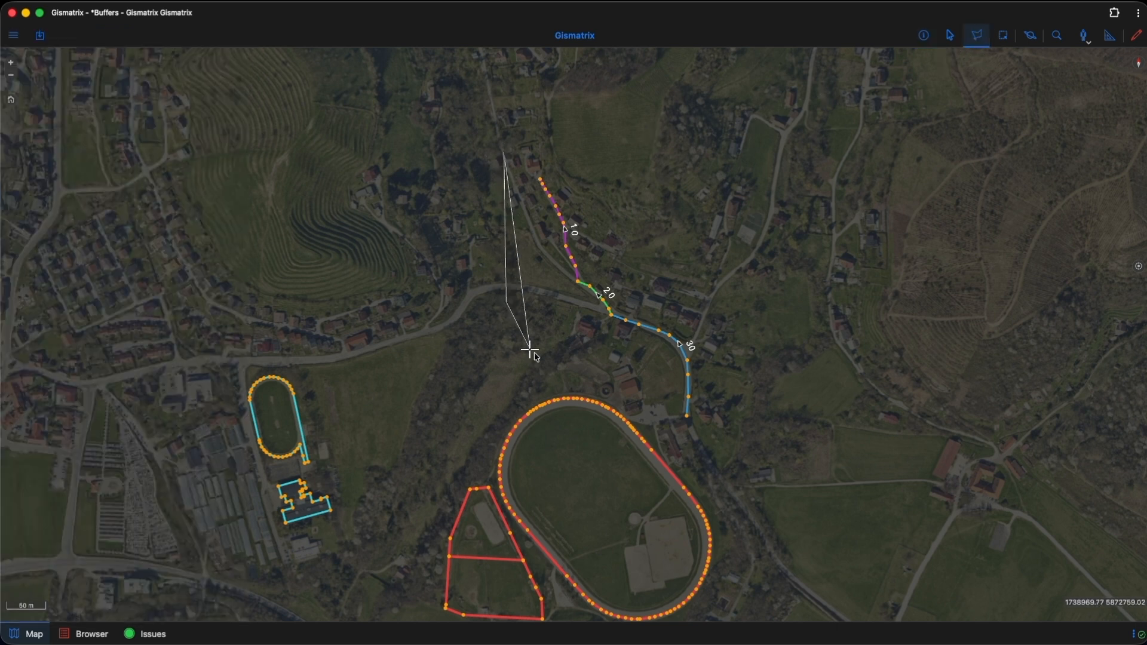
click(697, 439)
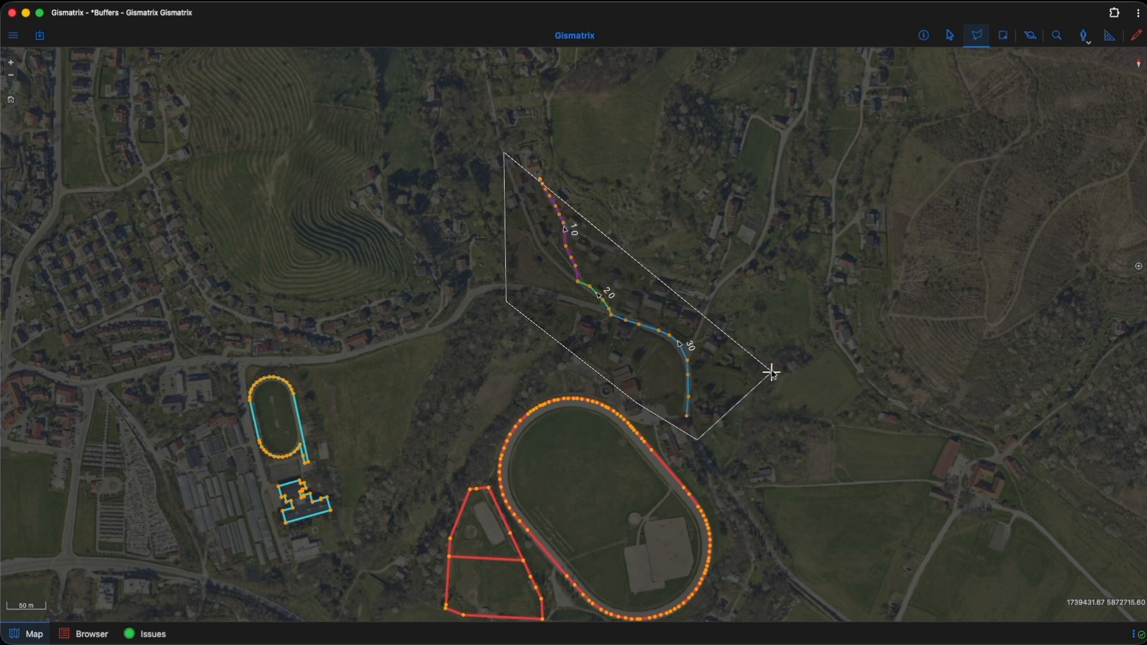
click(773, 336)
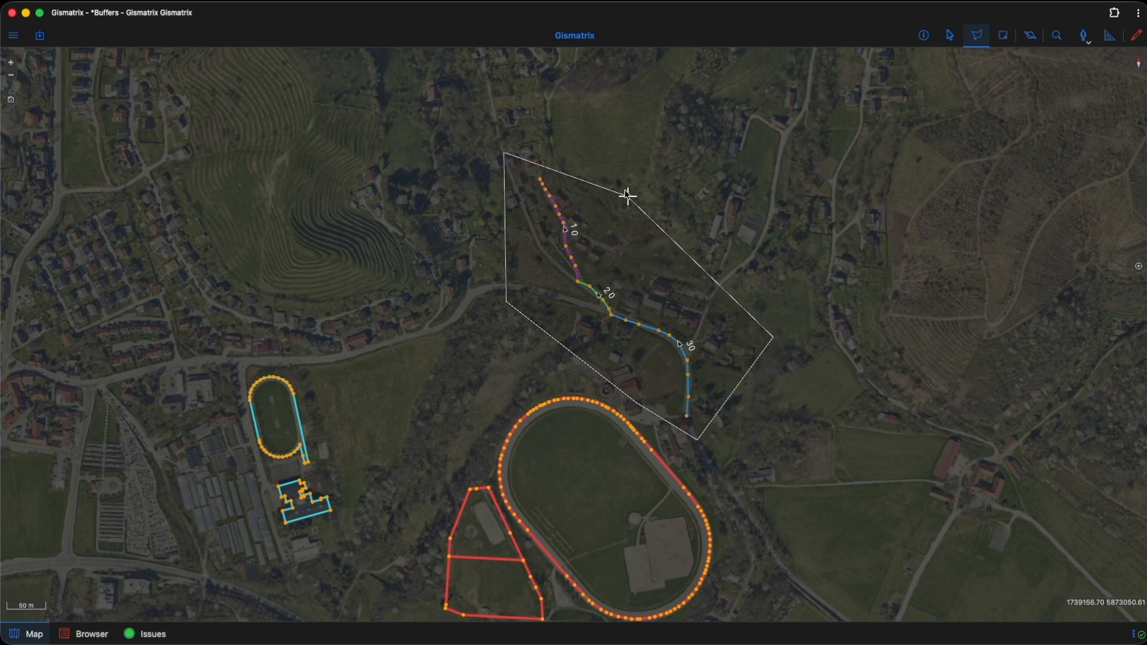
double_click(598, 168)
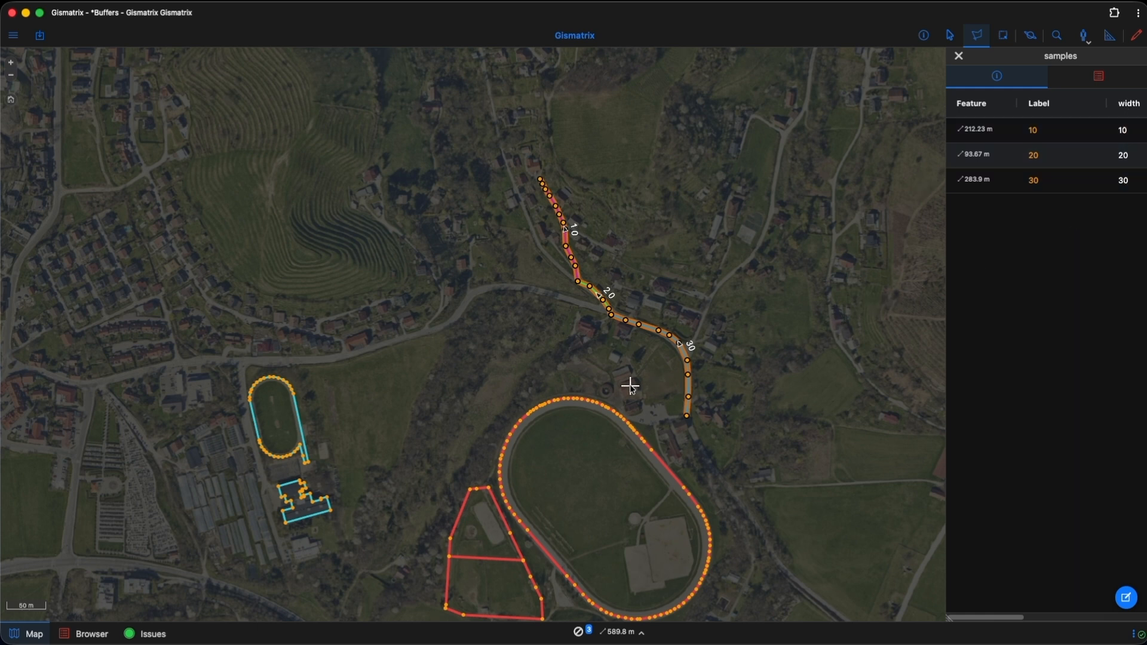
Step: Start a buffer from the selected lines, taking the buffer distance from the width column
drag(630, 385, 597, 412)
scroll(619, 376, up, 2)
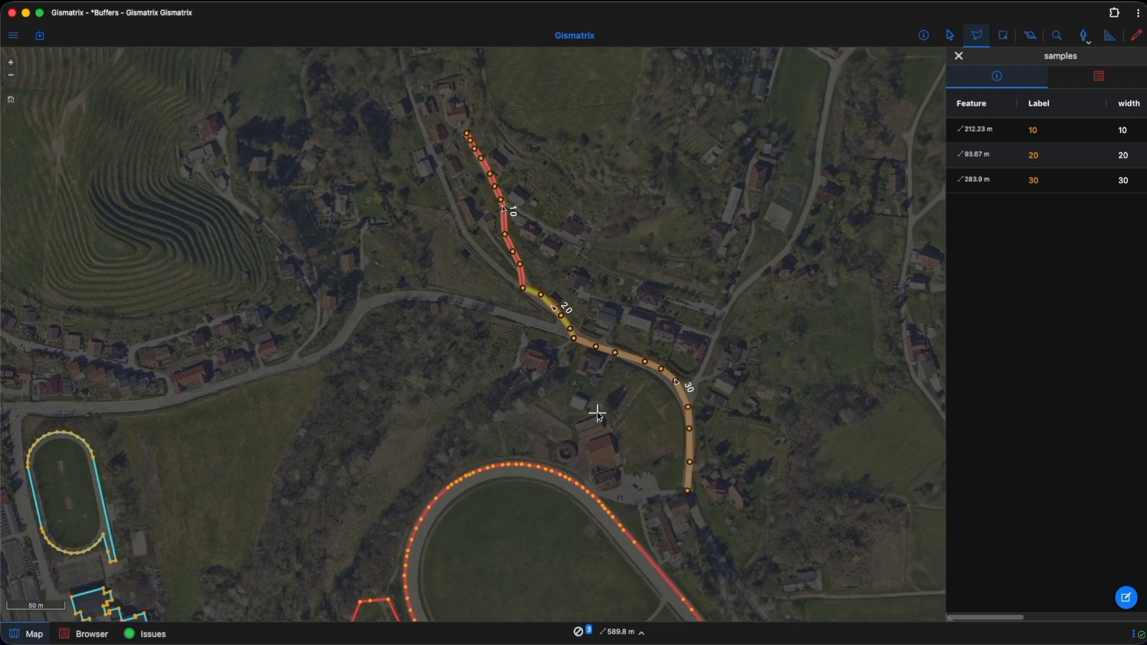
click(1031, 37)
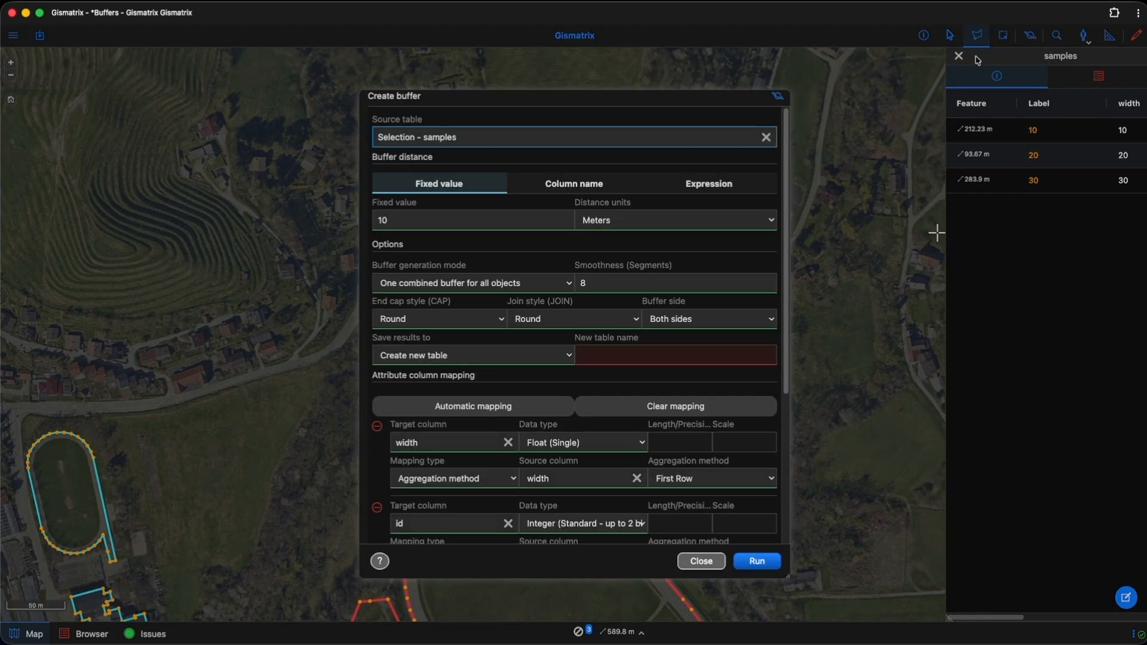
click(584, 187)
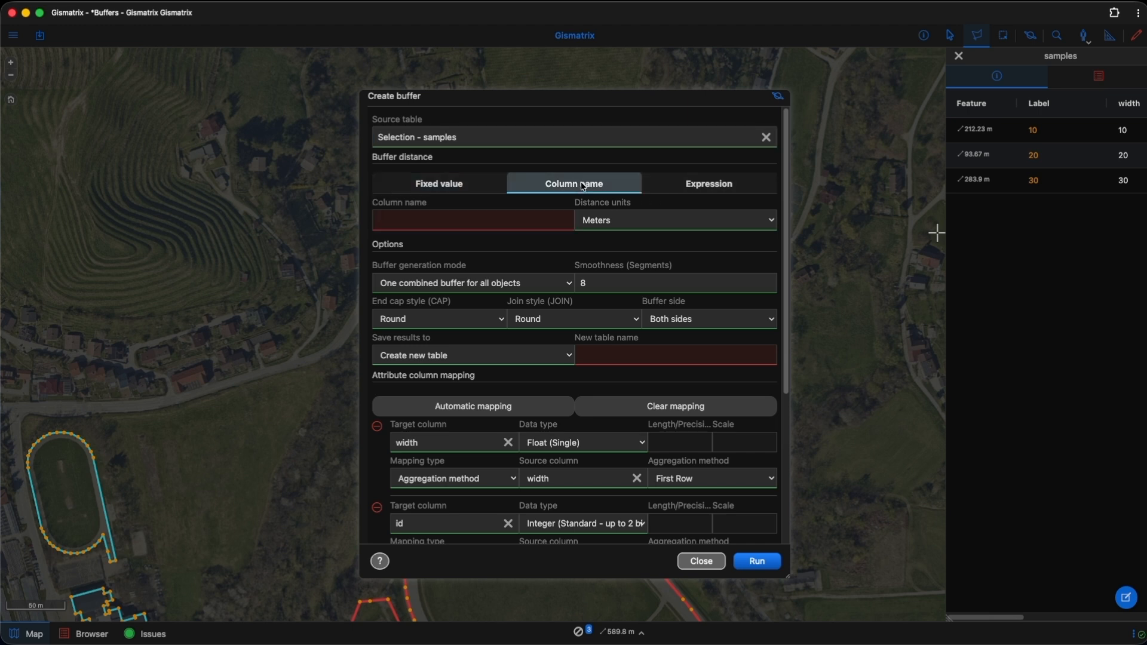
click(501, 219)
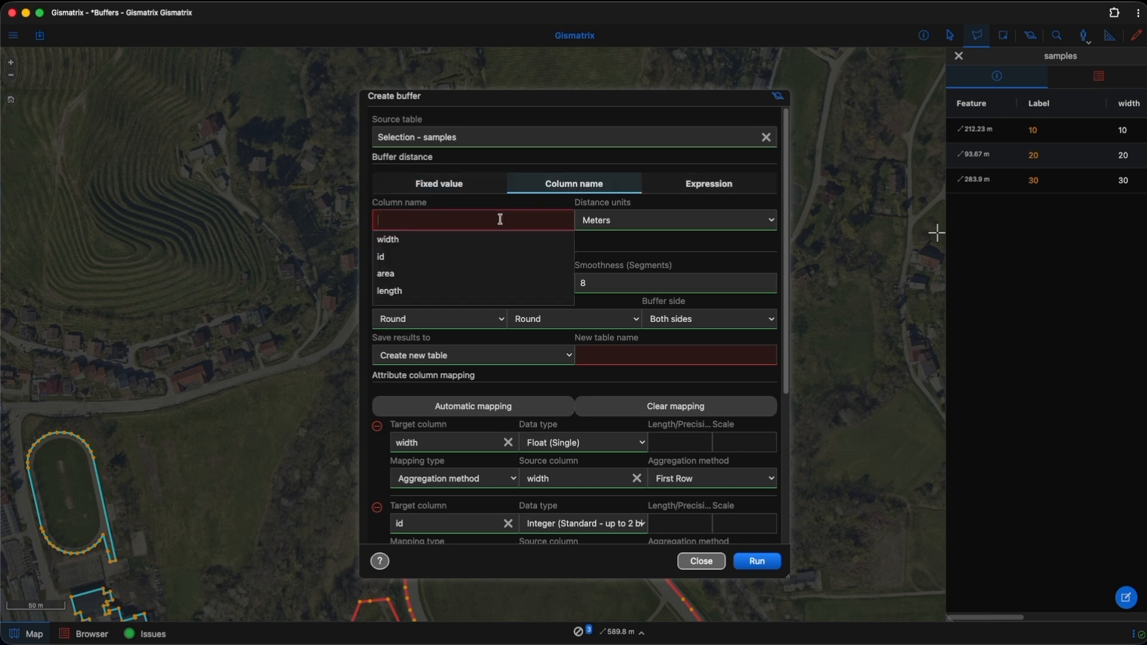
click(473, 244)
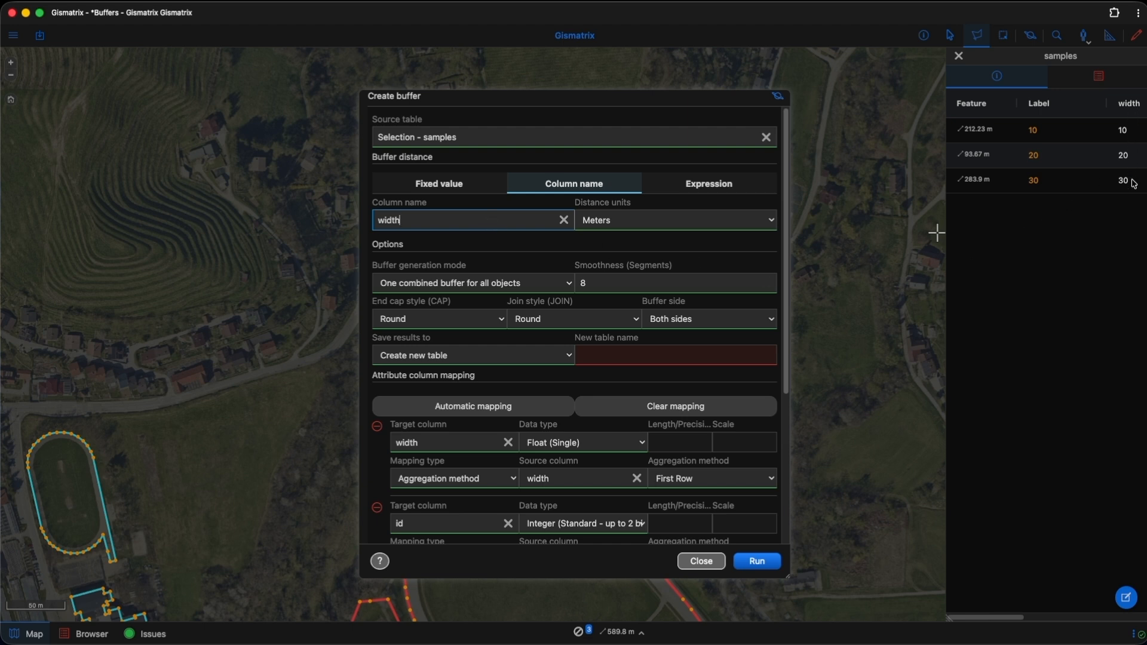
Step: Name the new results table buffer_col
scroll(483, 260, down, 1)
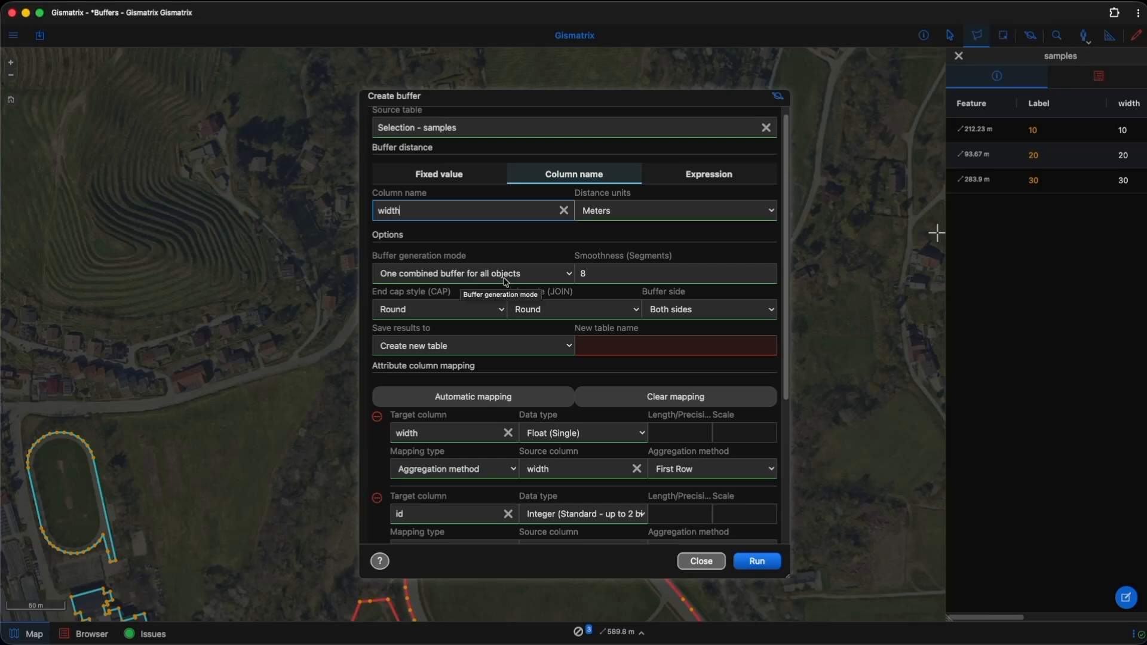
scroll(588, 247, down, 5)
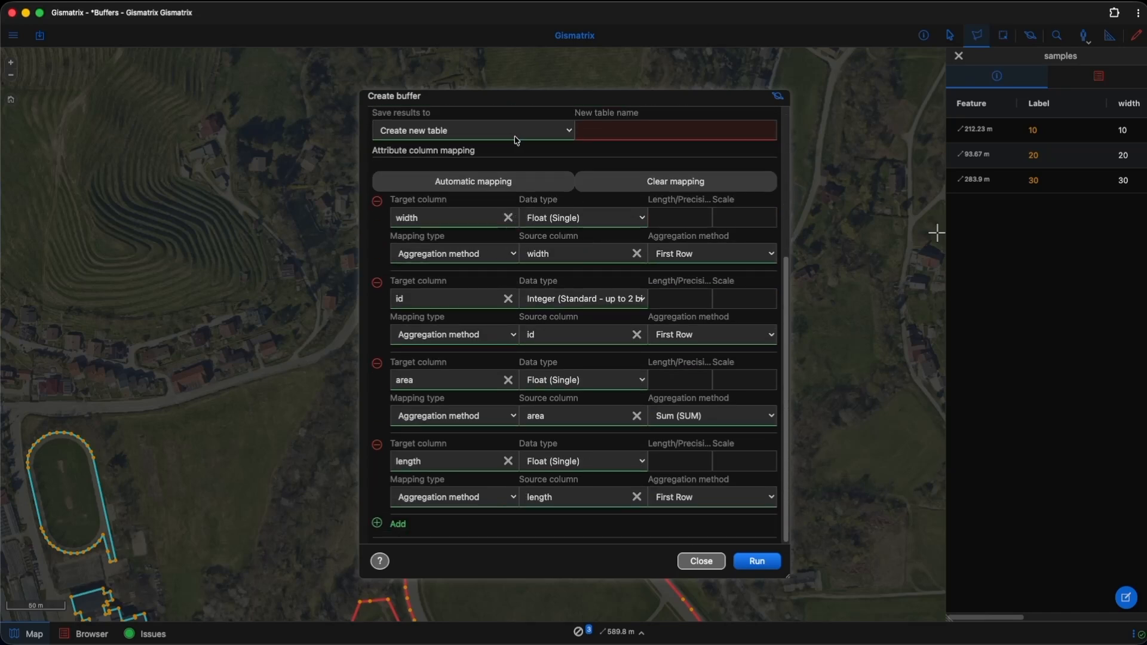
click(627, 130)
text(buffer_col)
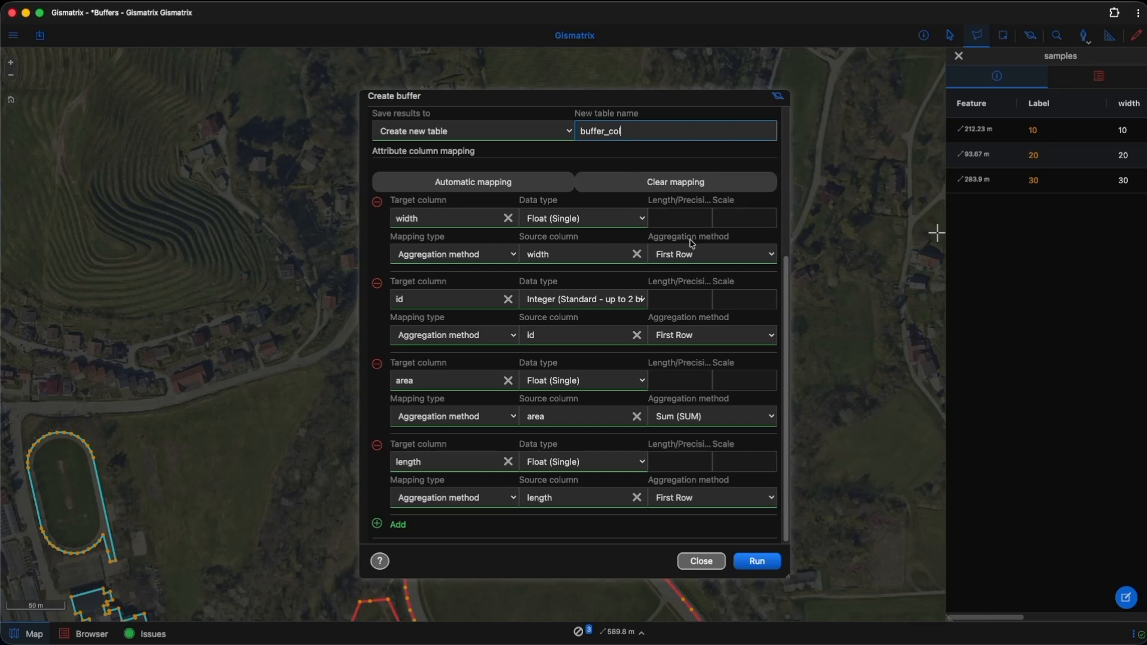
Step: Aggregate the area column with First Row and the length column with Sum (SUM), and run the buffer creation
click(707, 417)
click(697, 485)
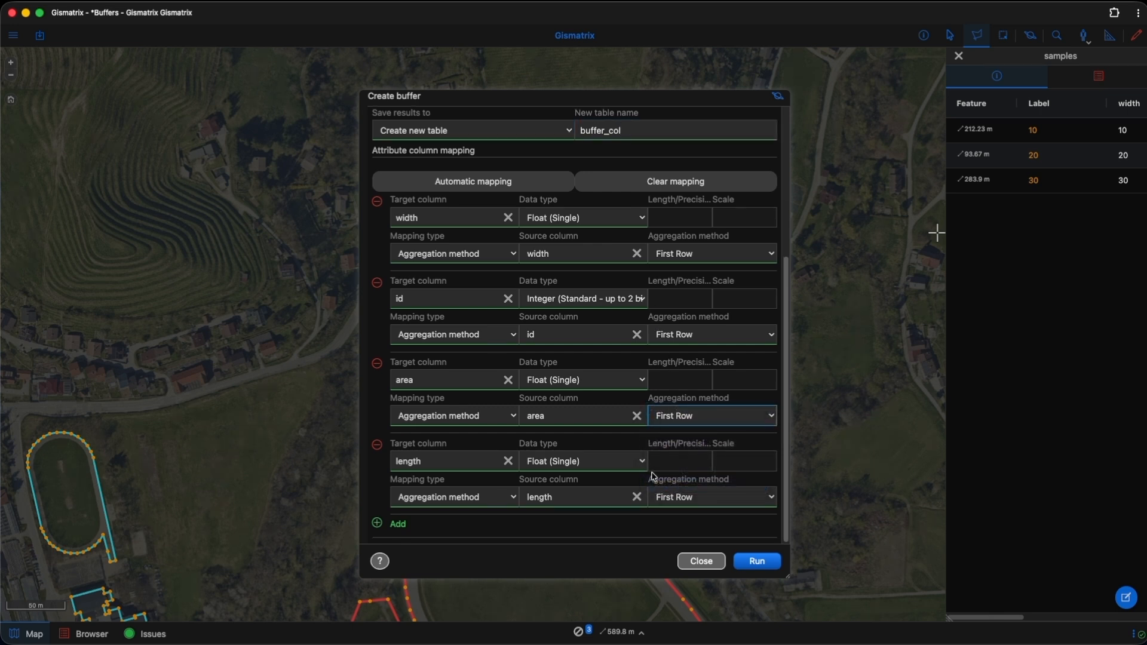
click(670, 500)
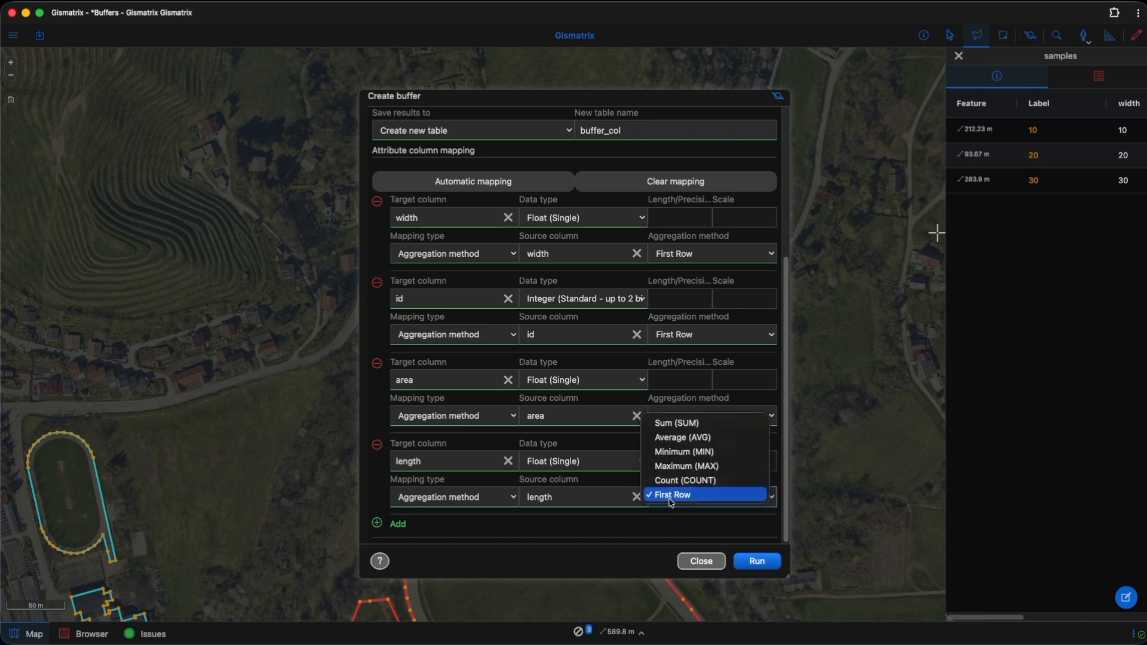
click(698, 425)
scroll(699, 429, up, 5)
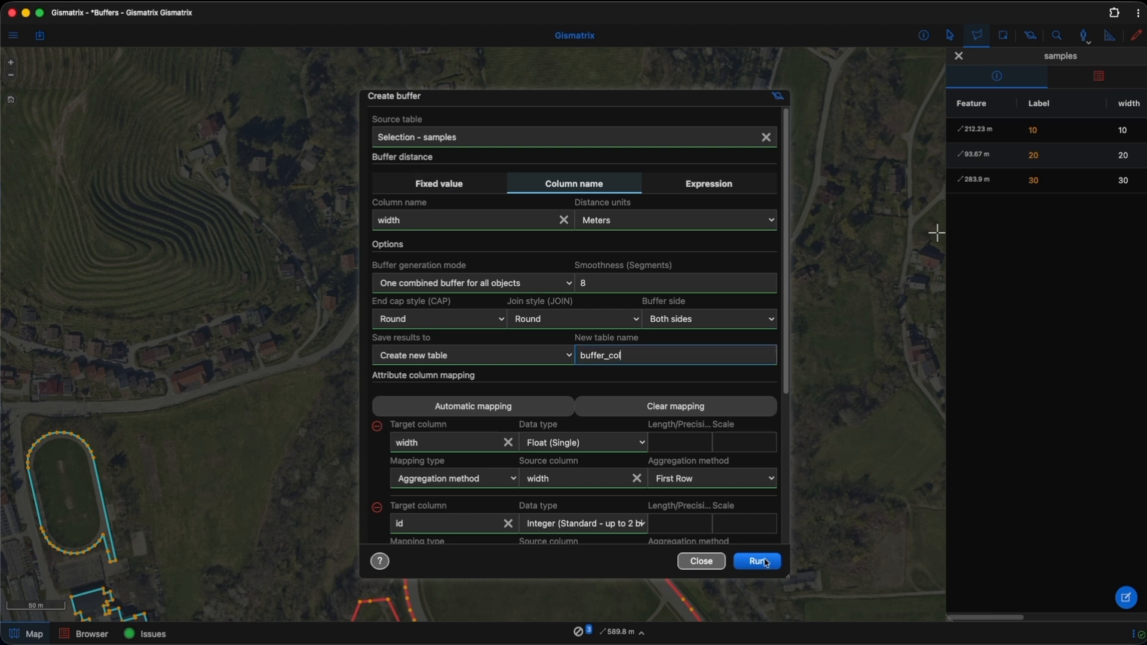
click(757, 561)
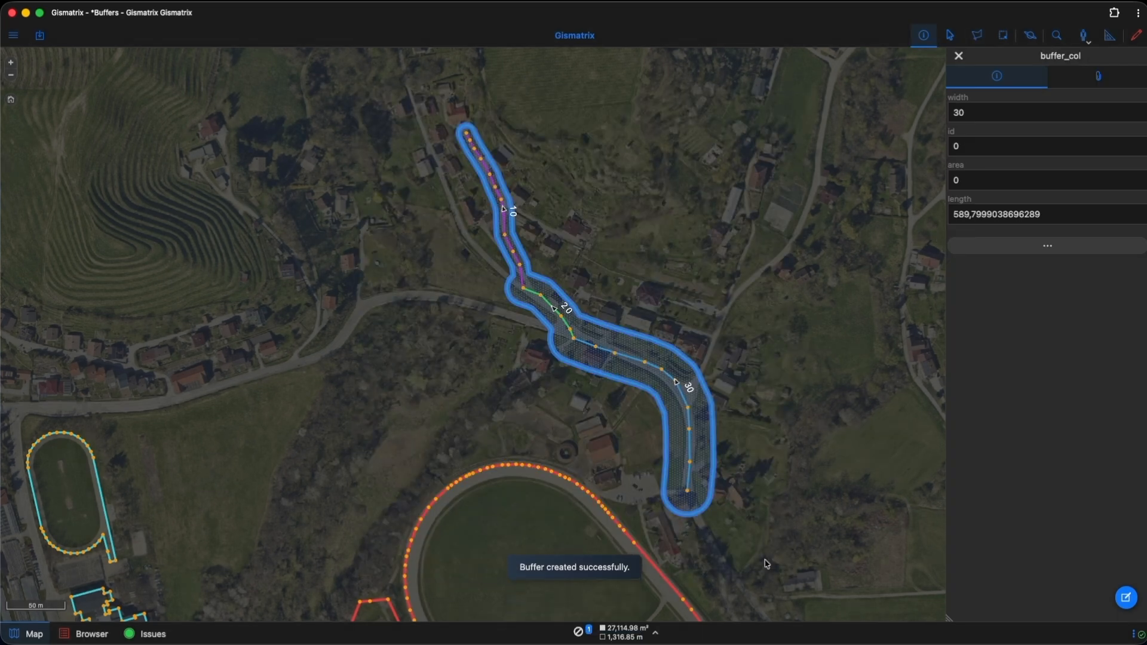
Step: Hide the buffer_col layer on the map
scroll(721, 461, up, 1)
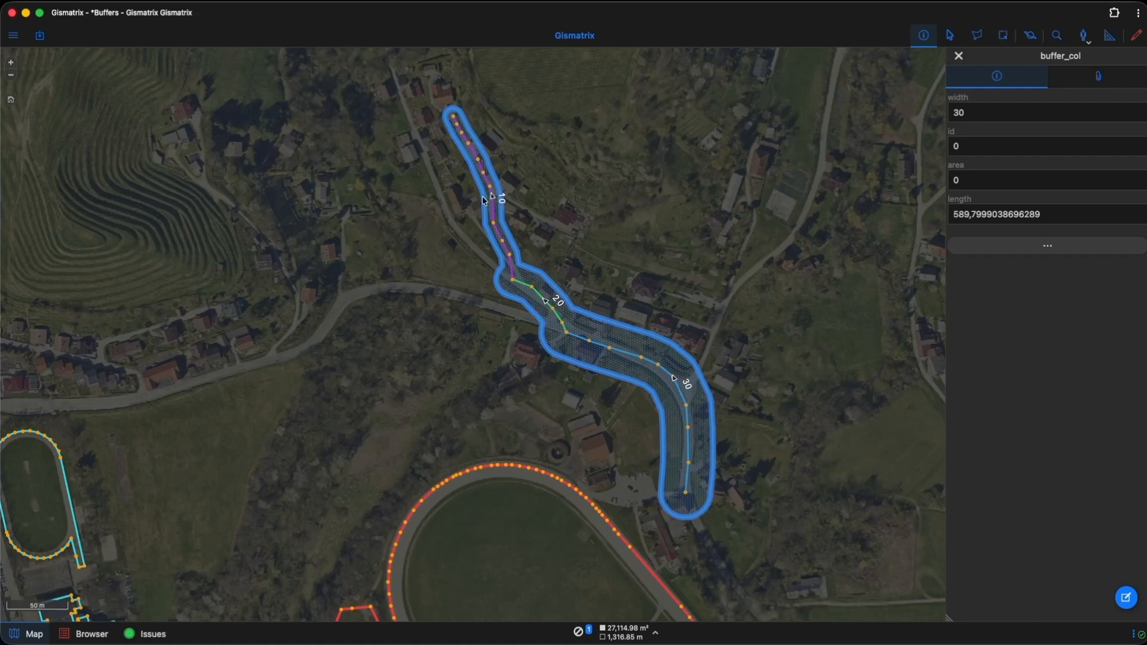
click(13, 40)
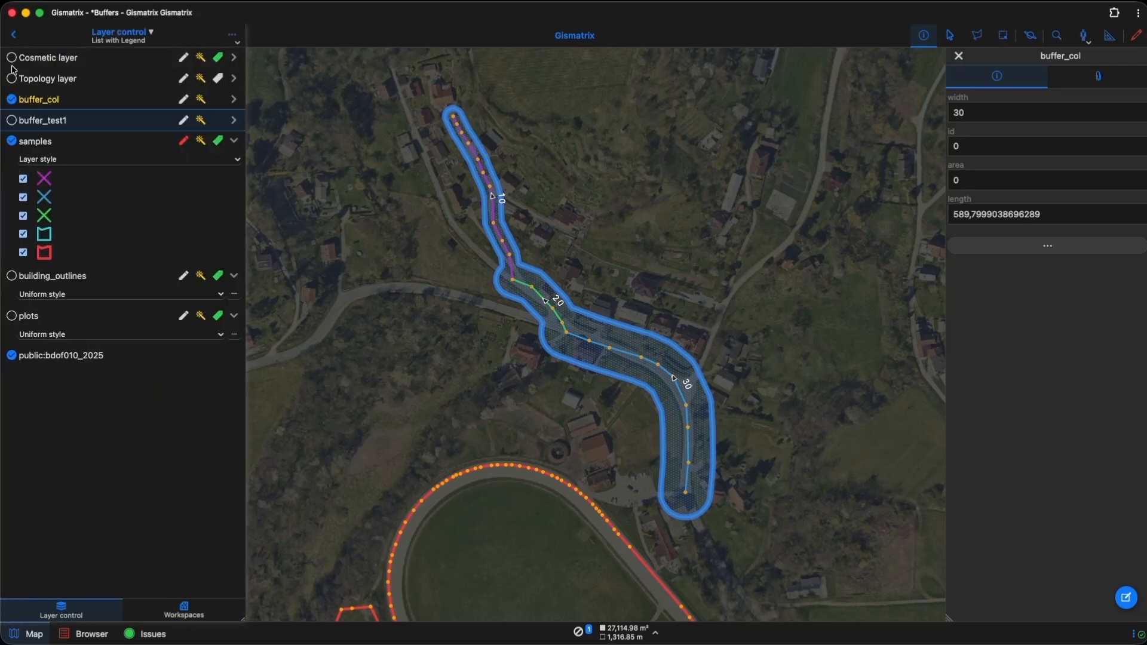
click(11, 101)
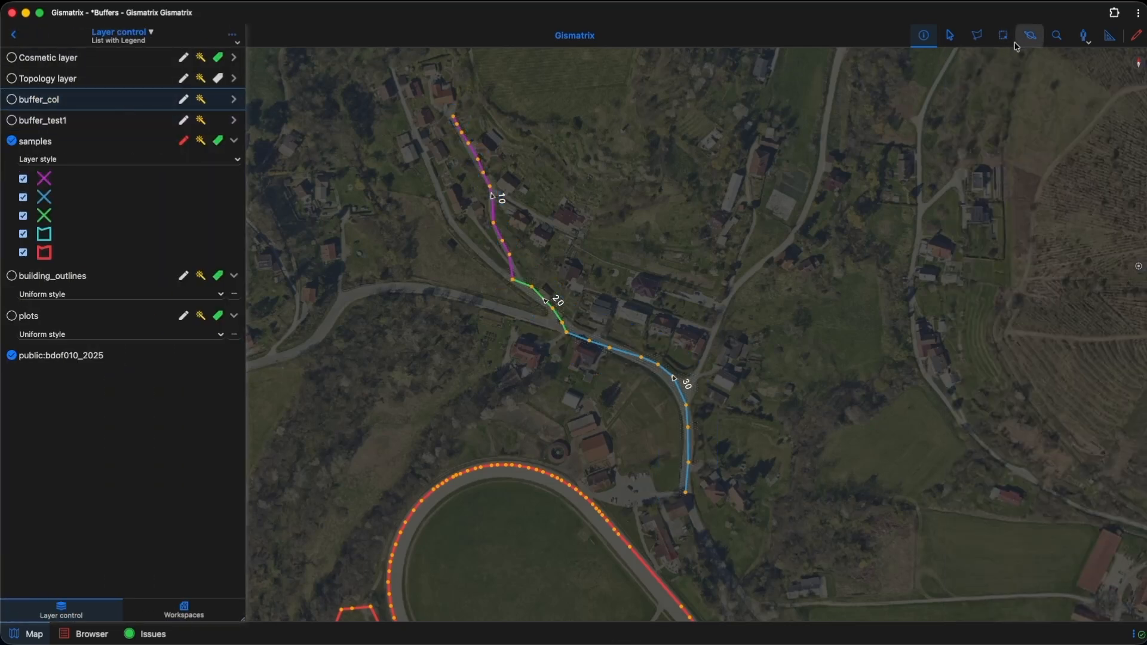
Step: Reselect the road lines 10, 20 and 30 in the samples layer with a polygon drawn around them
click(978, 35)
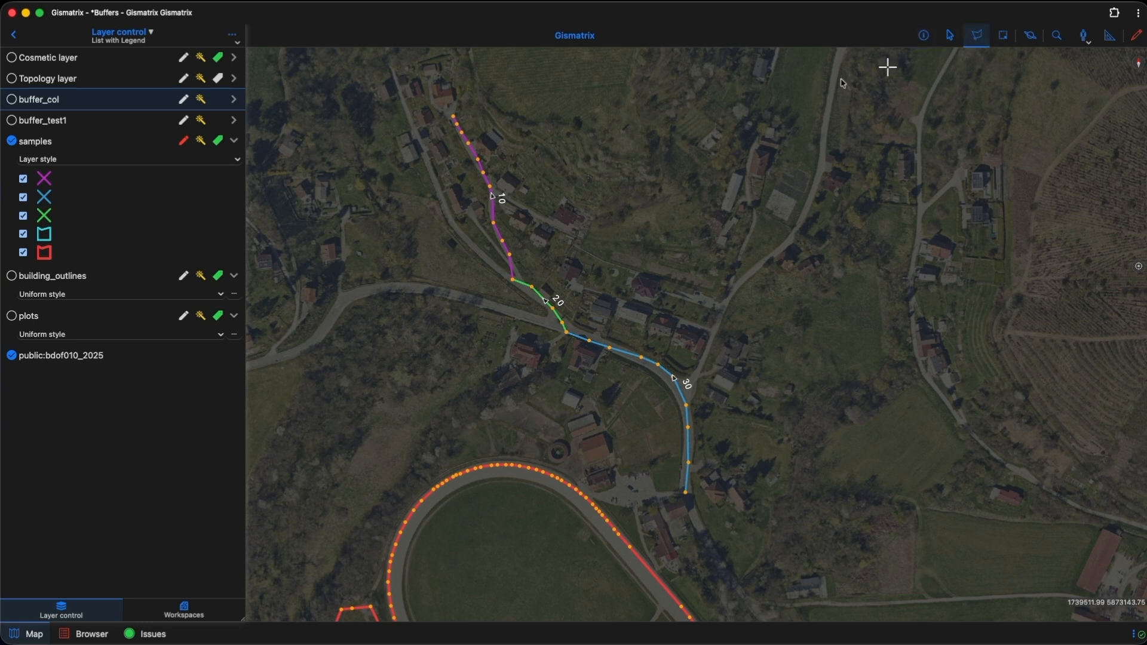
click(438, 93)
click(467, 379)
click(609, 454)
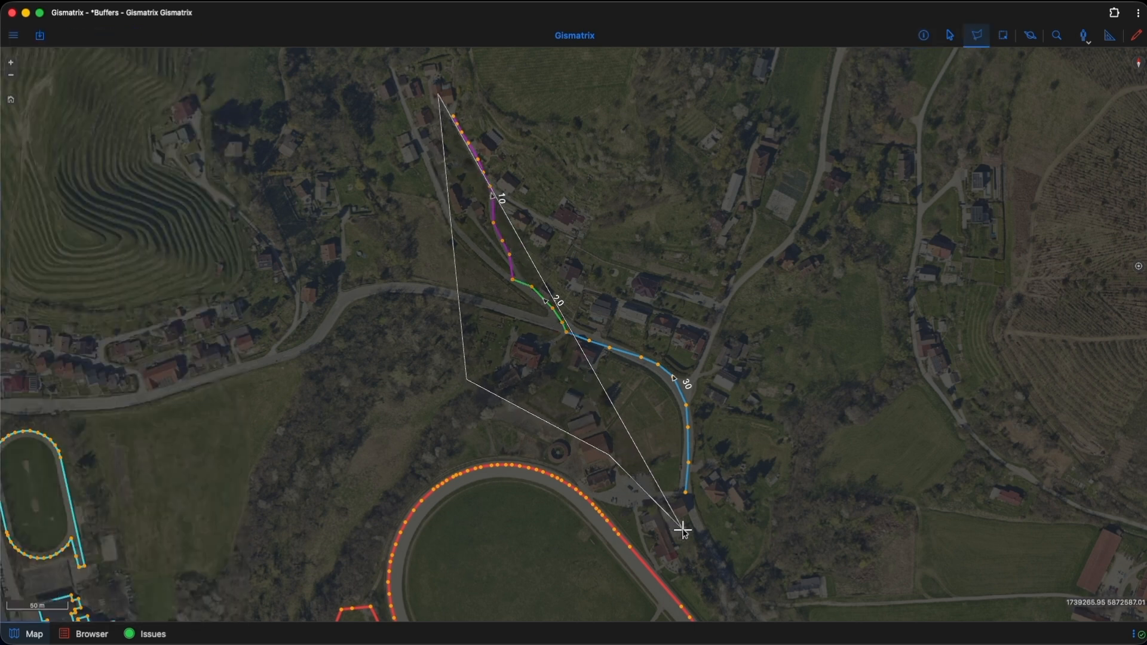
click(684, 529)
click(783, 459)
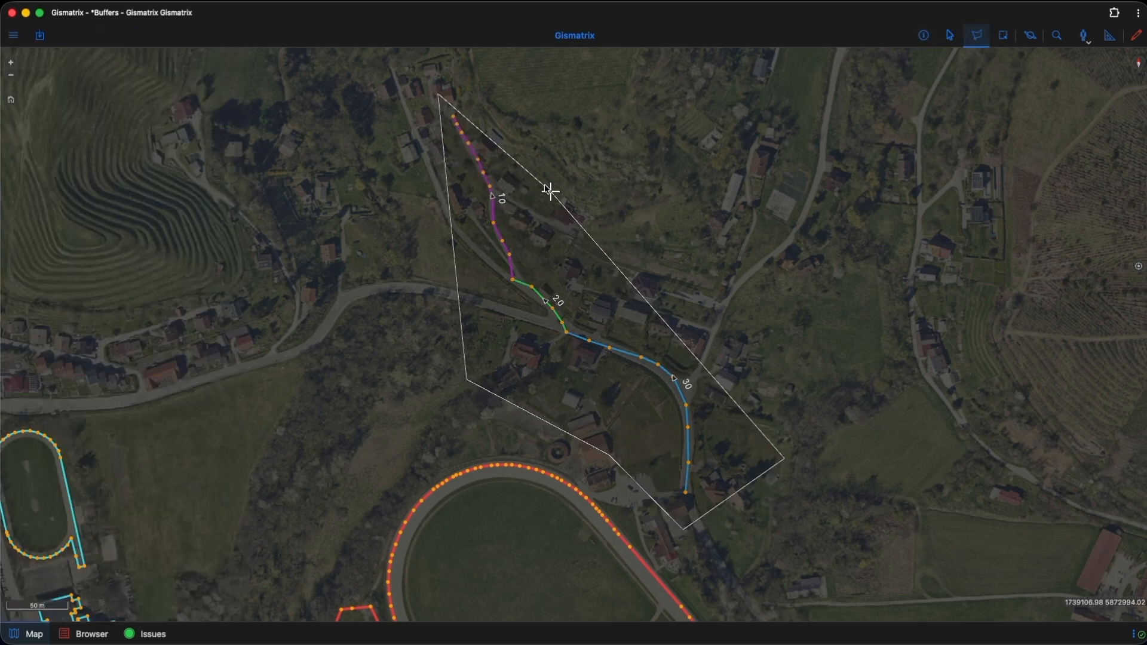
double_click(503, 90)
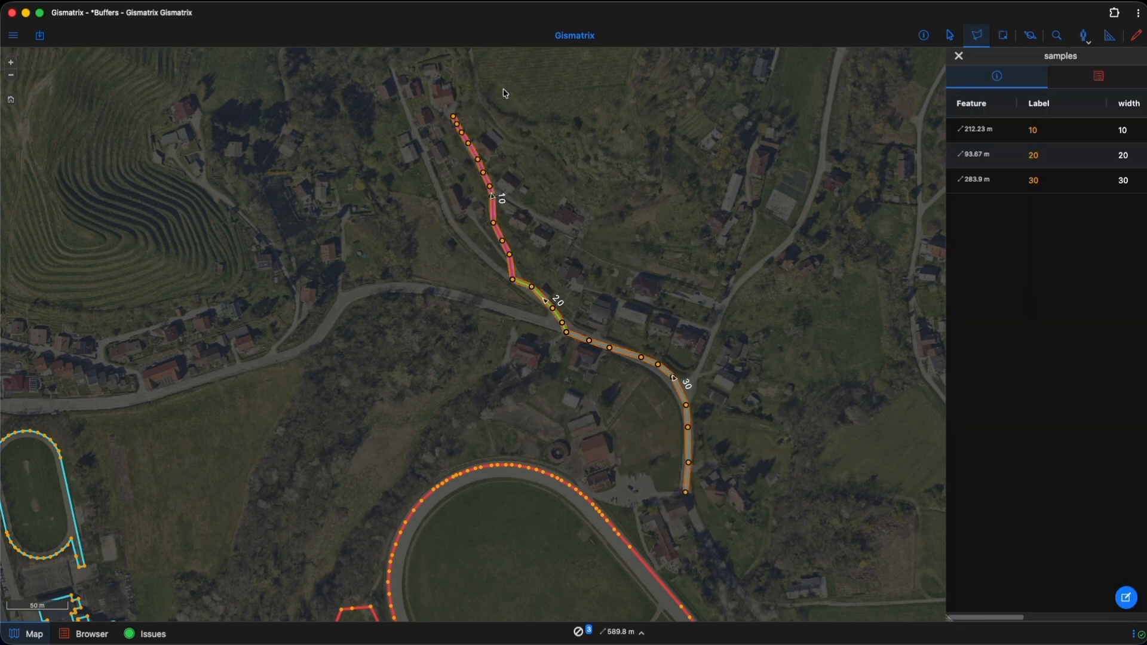
Step: Start another buffer from the selection with the distance given by the expression width + 5, and verify the expression
click(1030, 36)
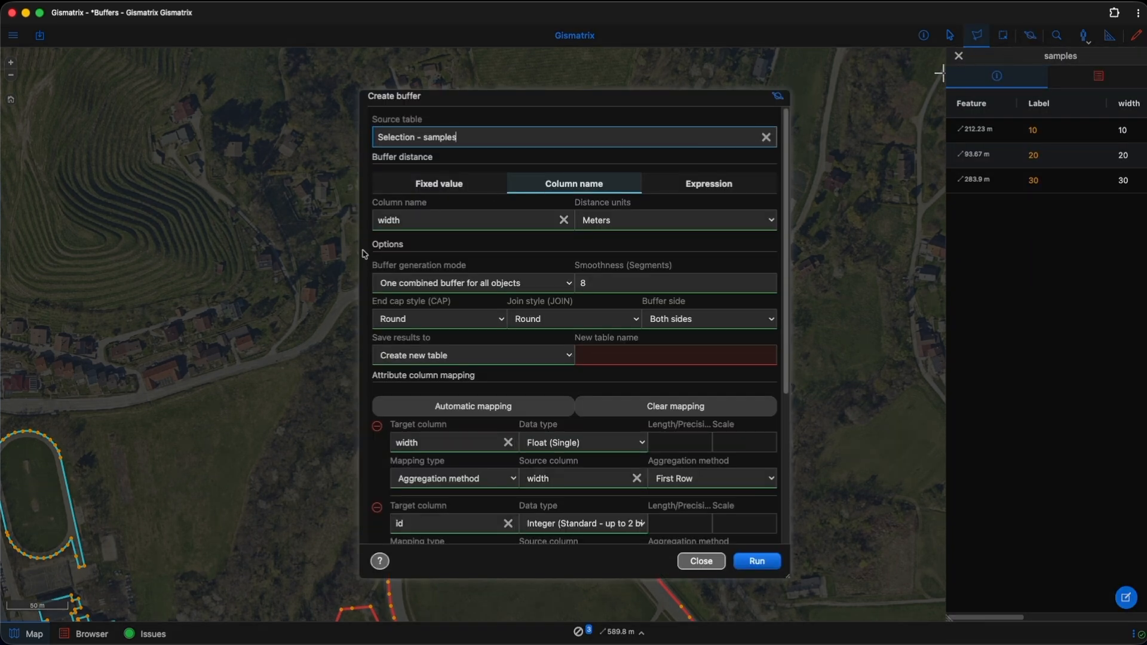
click(690, 185)
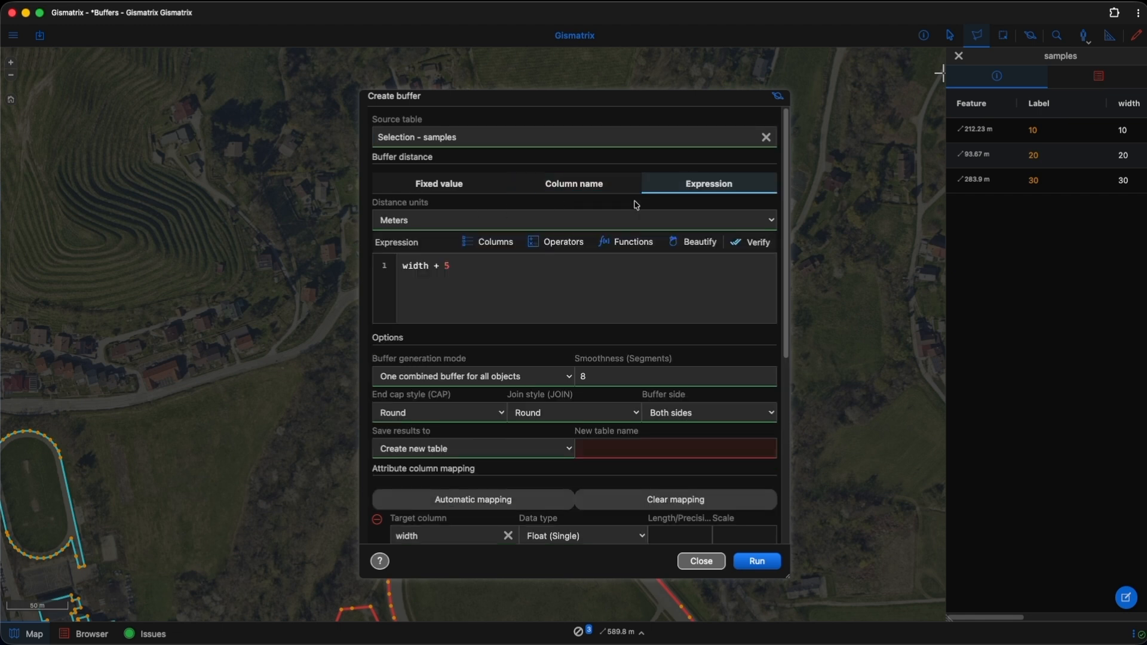
click(465, 250)
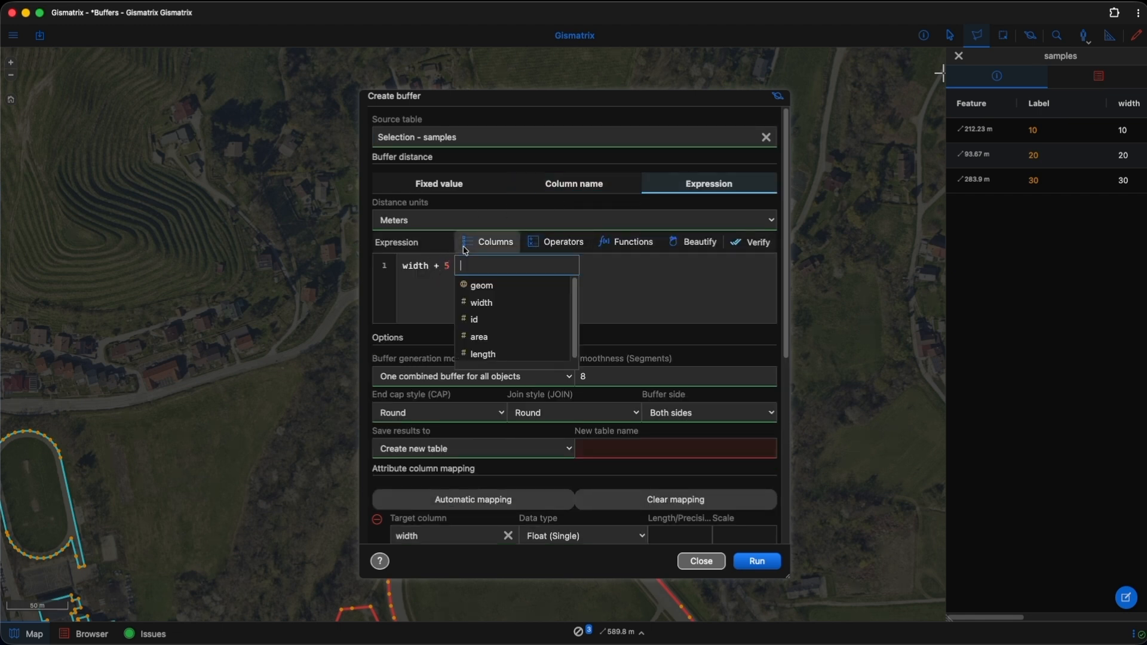
click(425, 270)
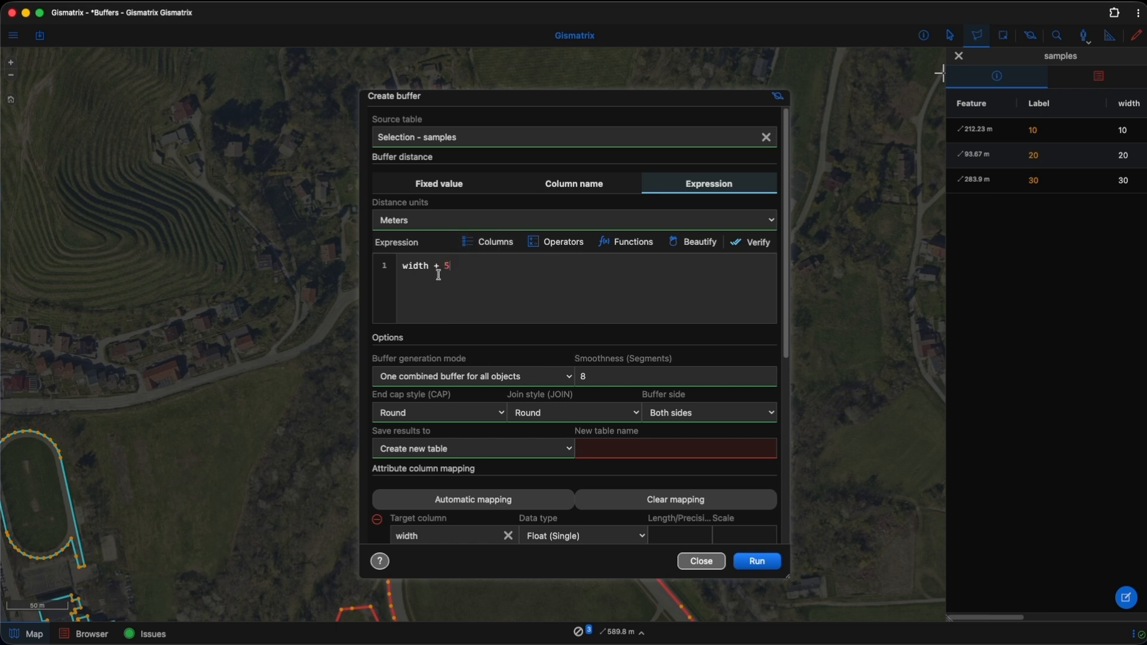
click(755, 242)
click(637, 244)
Step: Name the new results table buffer_col_5 and run the buffer creation
scroll(591, 397, down, 2)
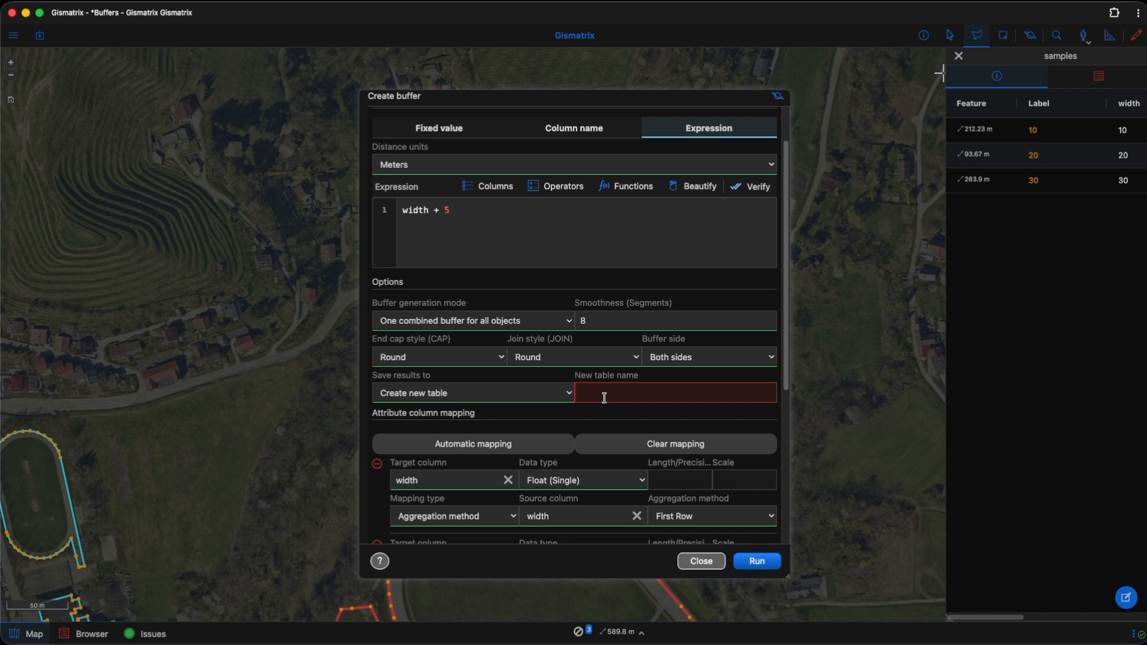
click(604, 397)
text(buf)
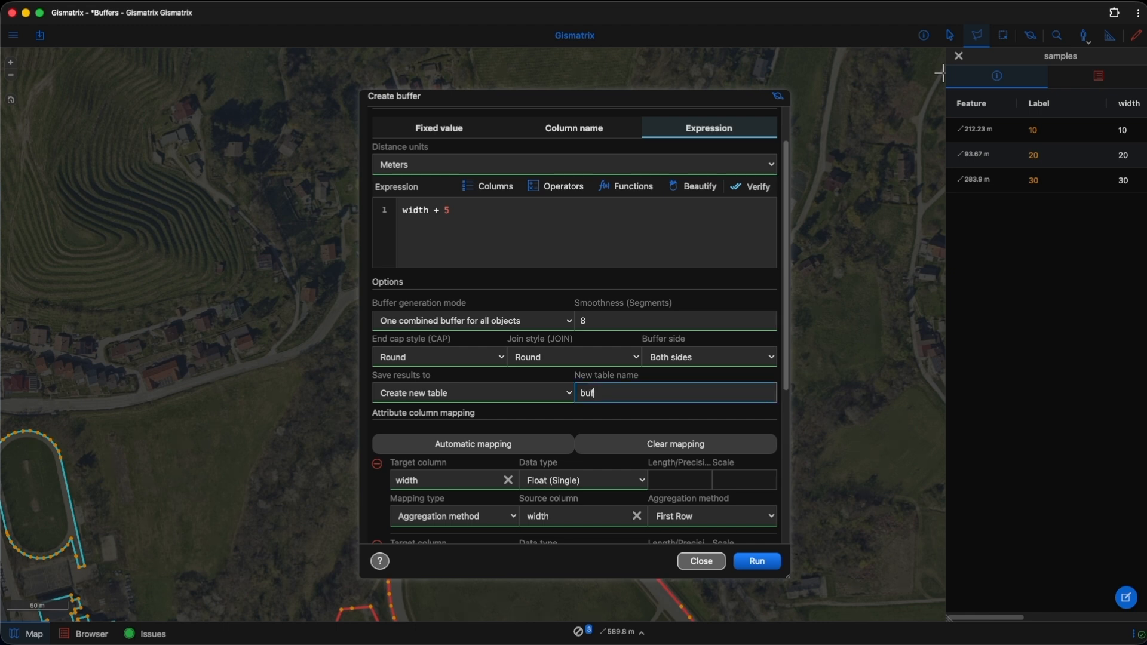
text(fer_col_5)
scroll(614, 395, down, 8)
scroll(639, 421, up, 10)
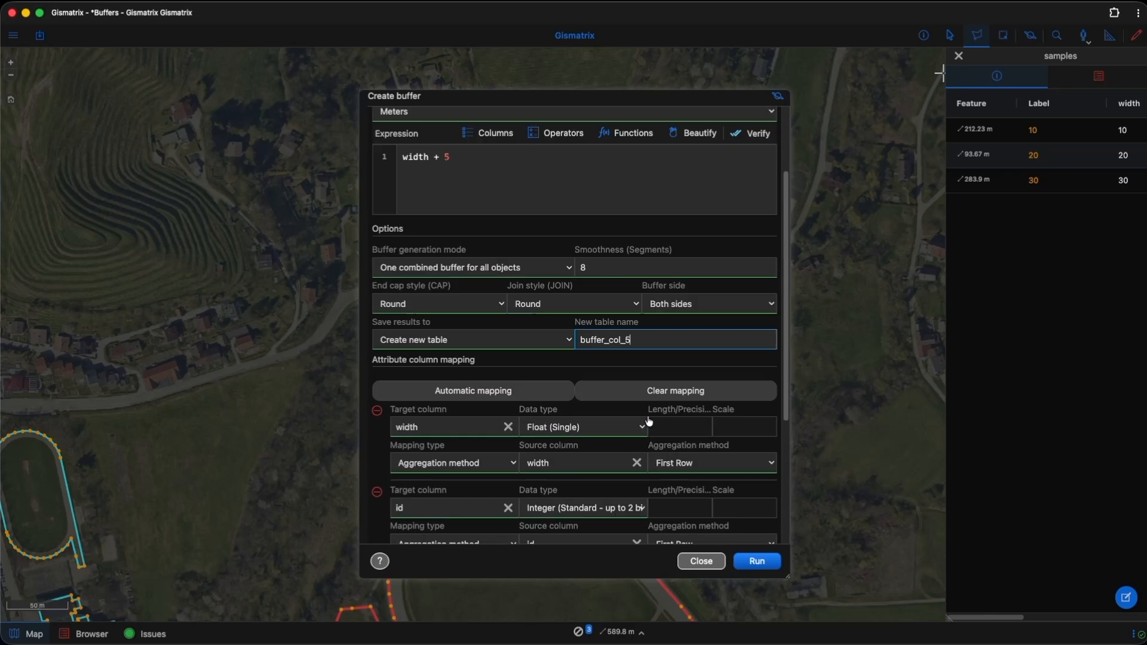
click(757, 562)
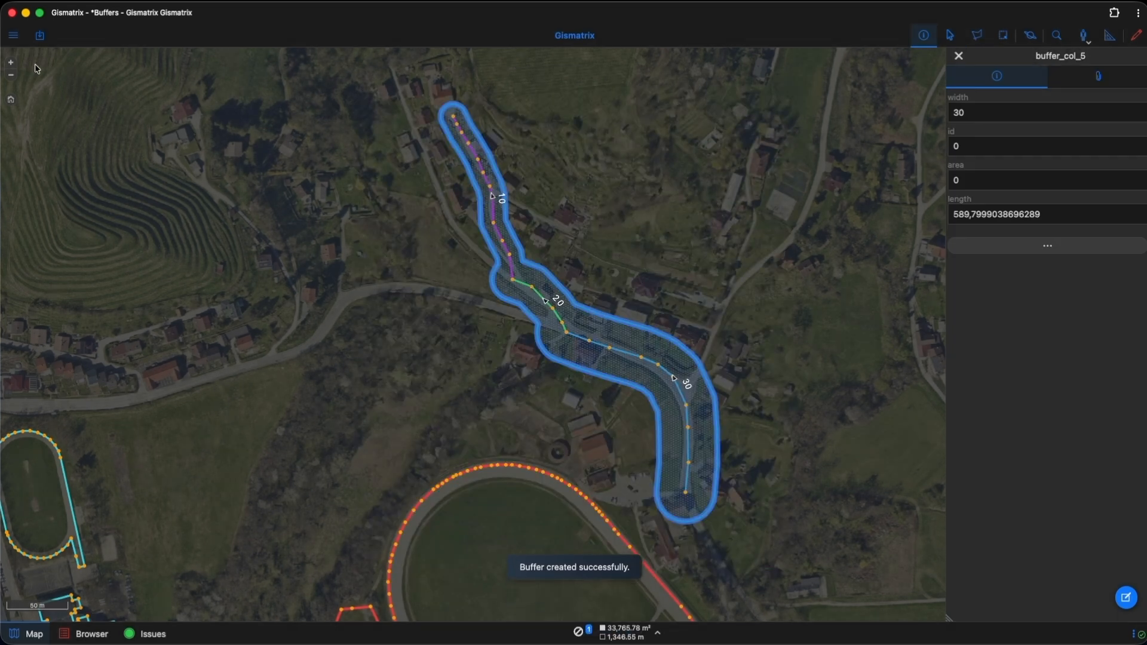
Step: Show the buffer_col layer together with buffer_col_5 and clear the current selection
click(10, 38)
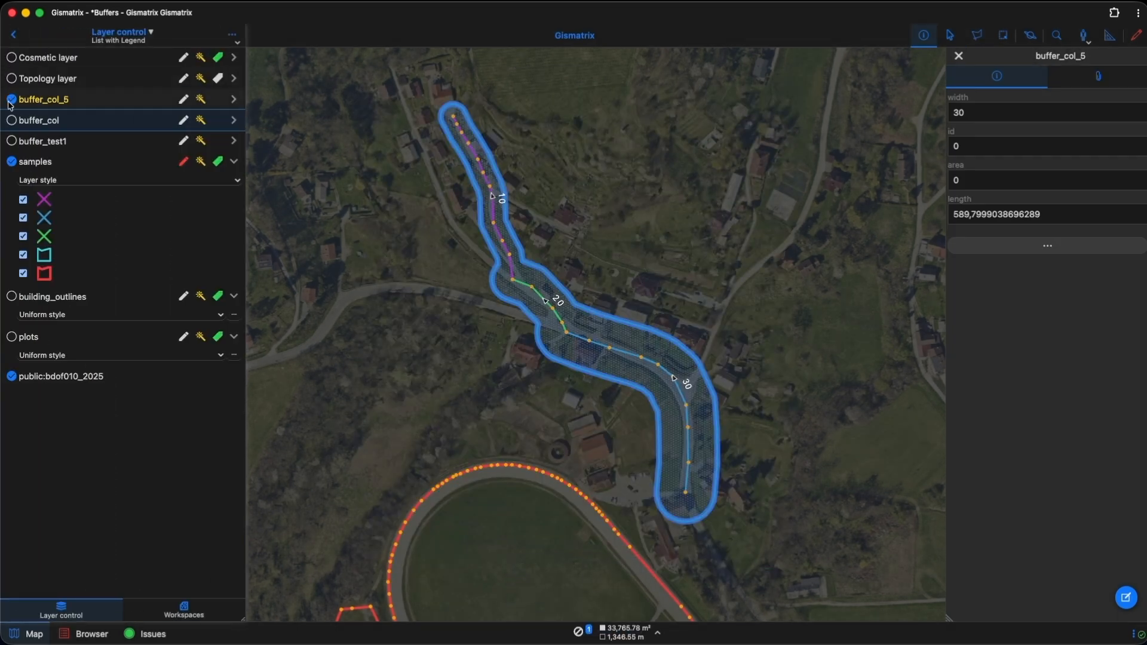
click(12, 122)
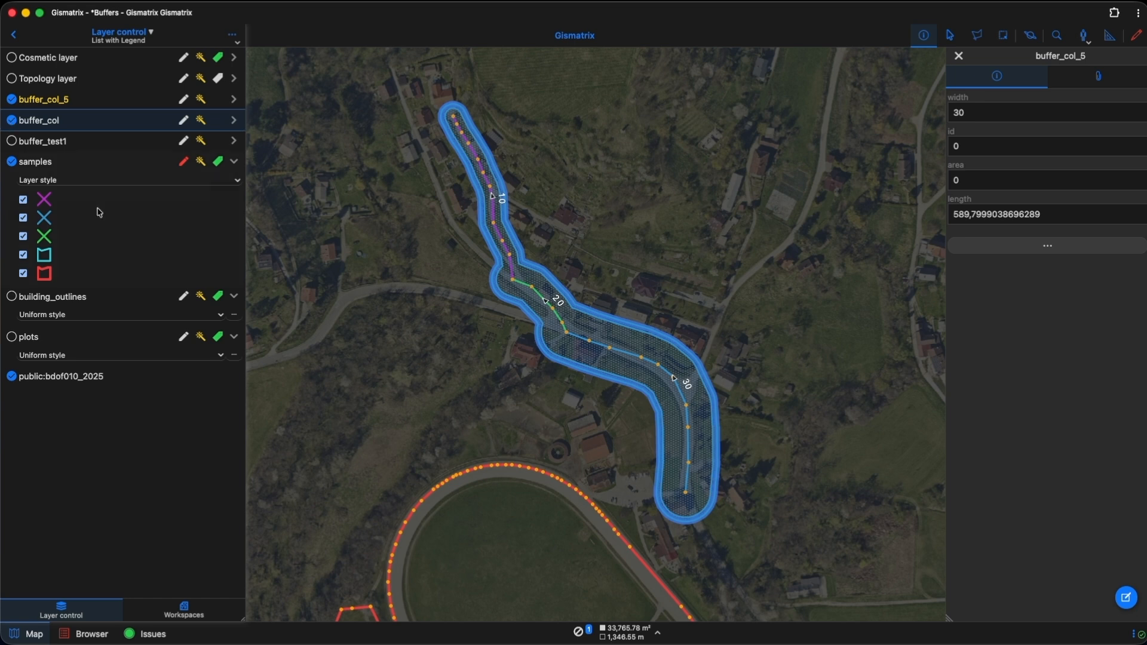
click(578, 636)
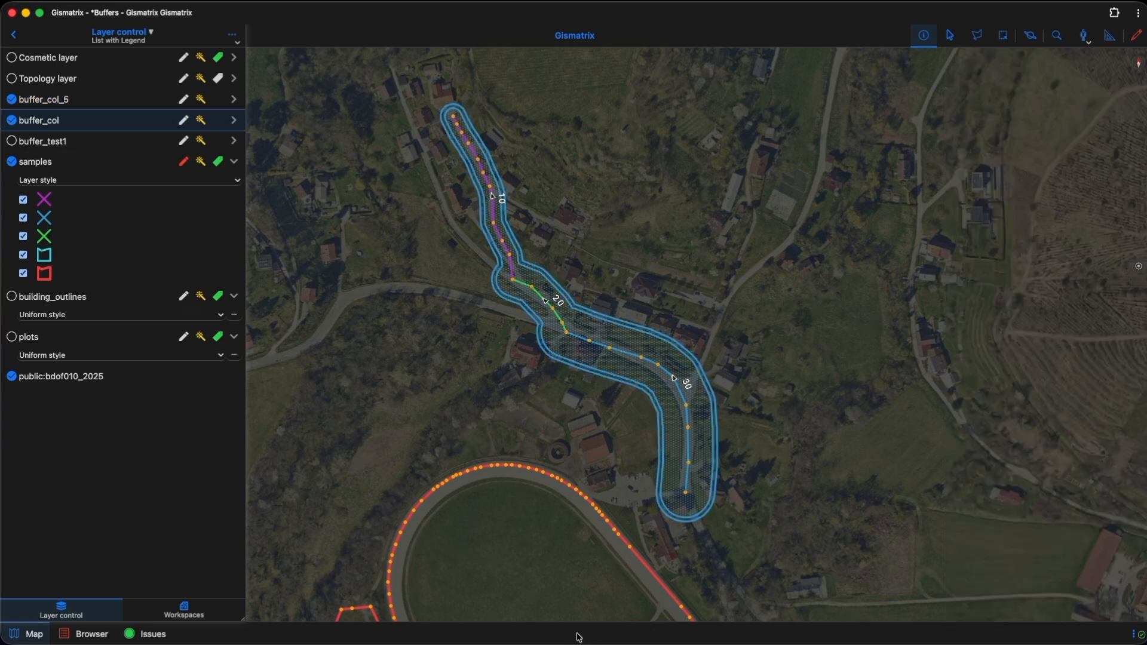